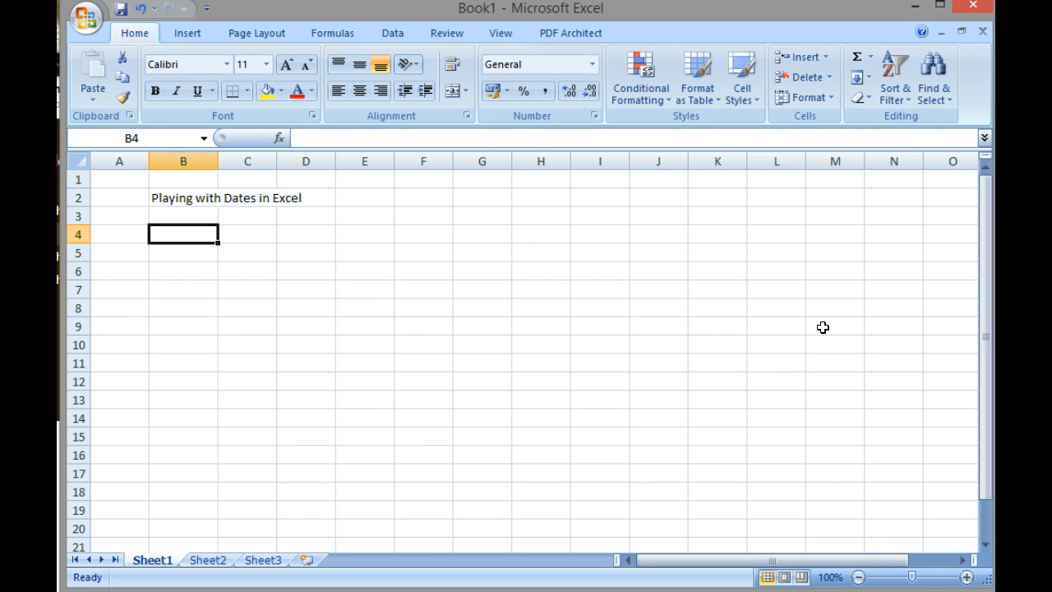
Enter the date 25 dec 2014 in cell B4
text(25 dec)
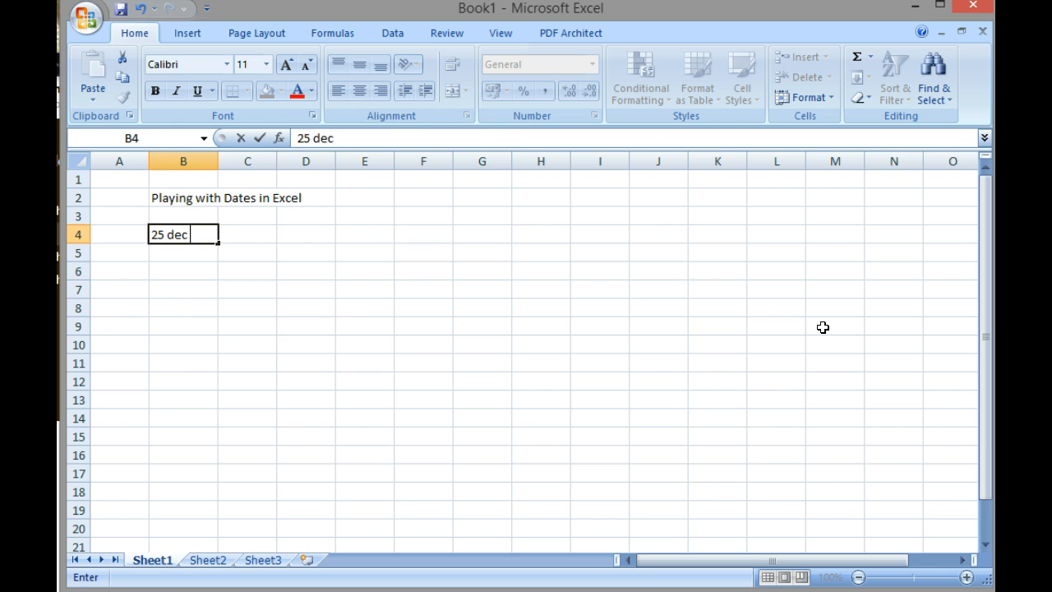
text( 2014)
key(Return)
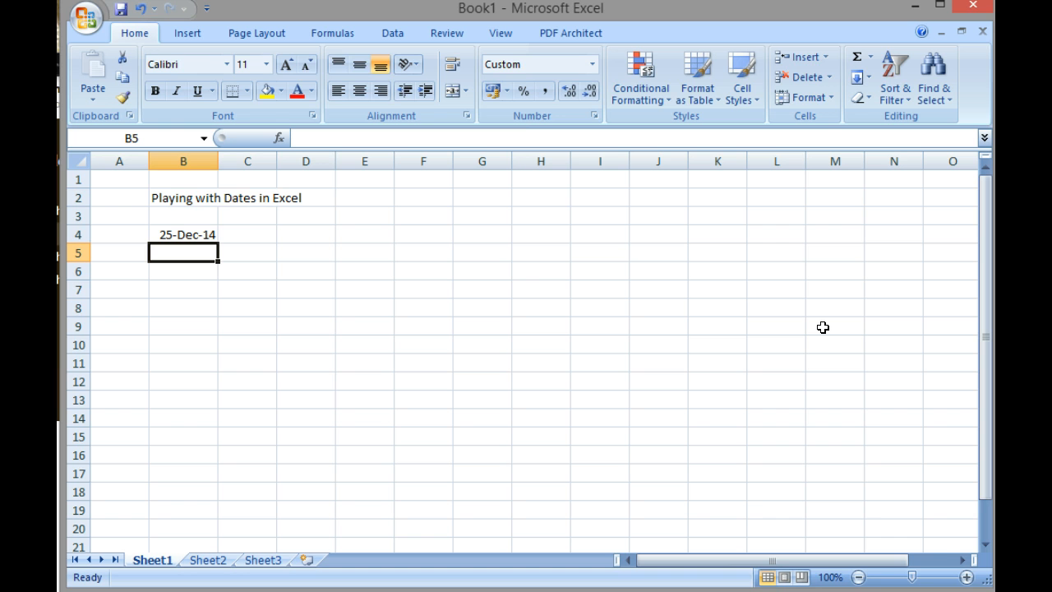
Enter the formula =TODAY() in cell B5 to return the current date
text(=)
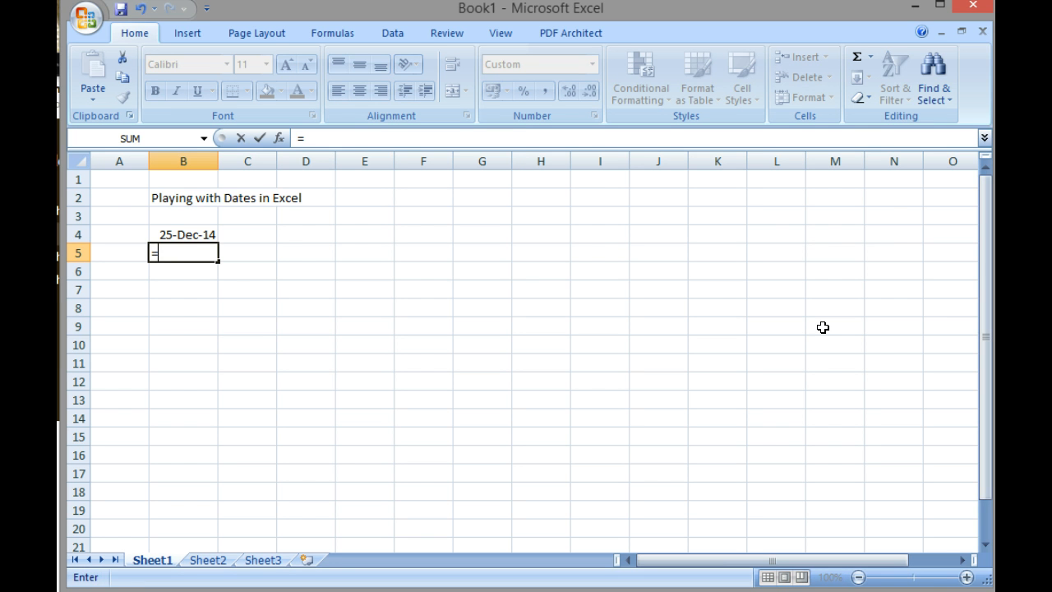
text(today)
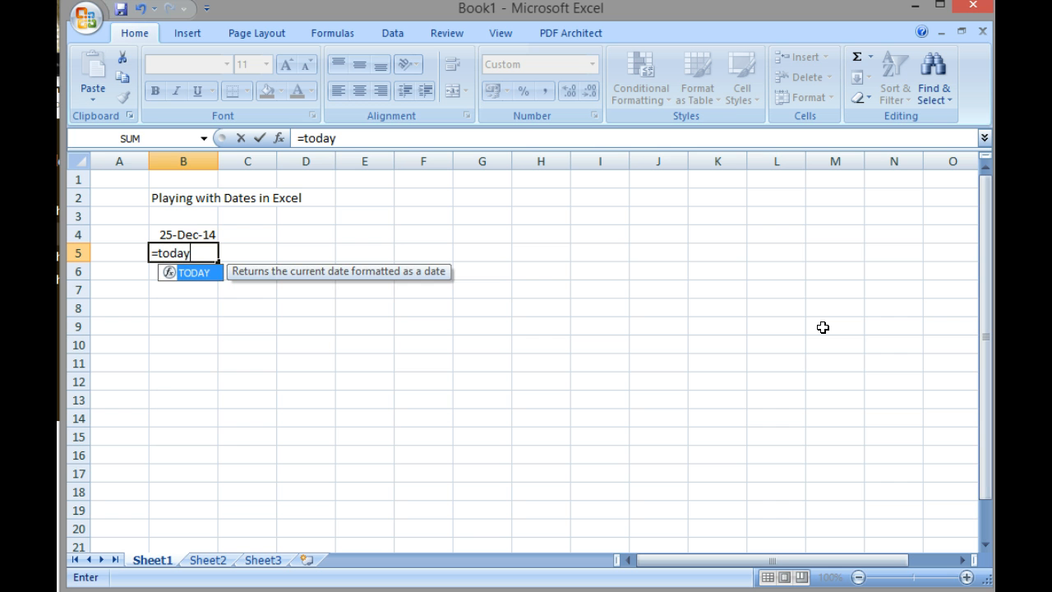
text(())
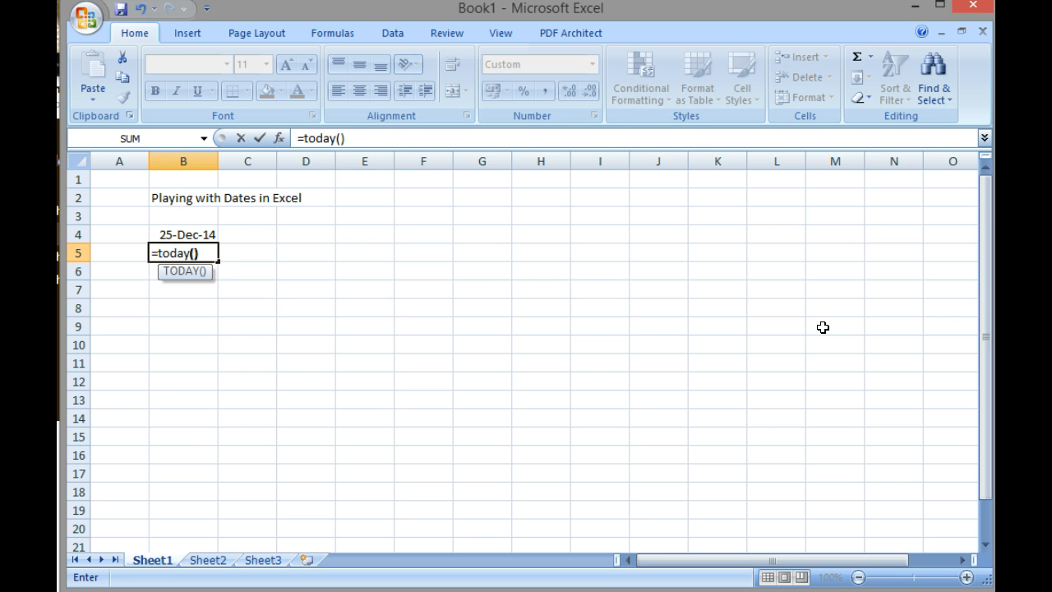
key(Return)
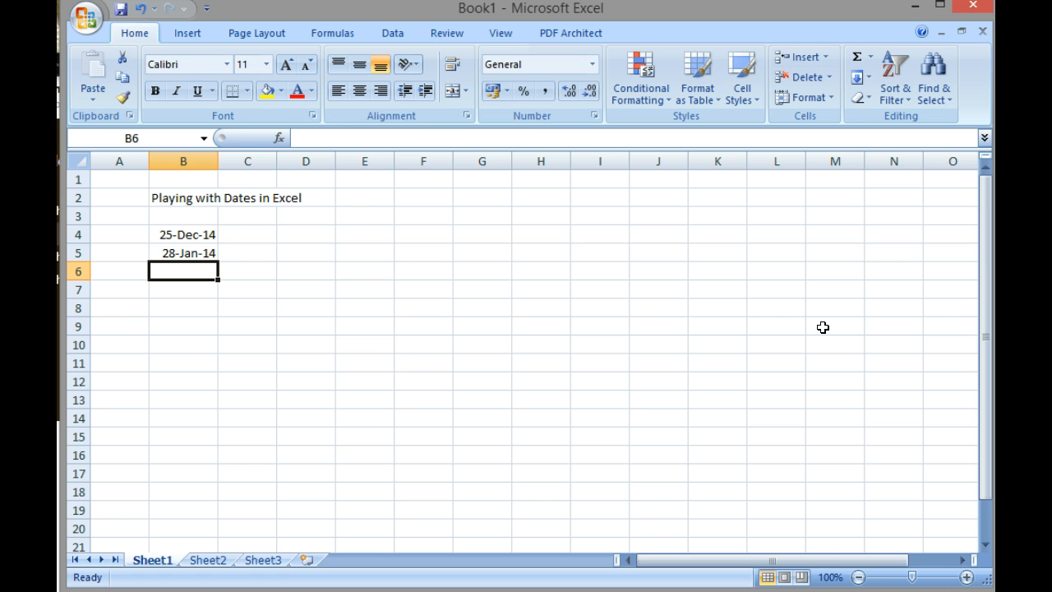
Inspect the underlying contents of the two date cells, B4 and B5
key(Up)
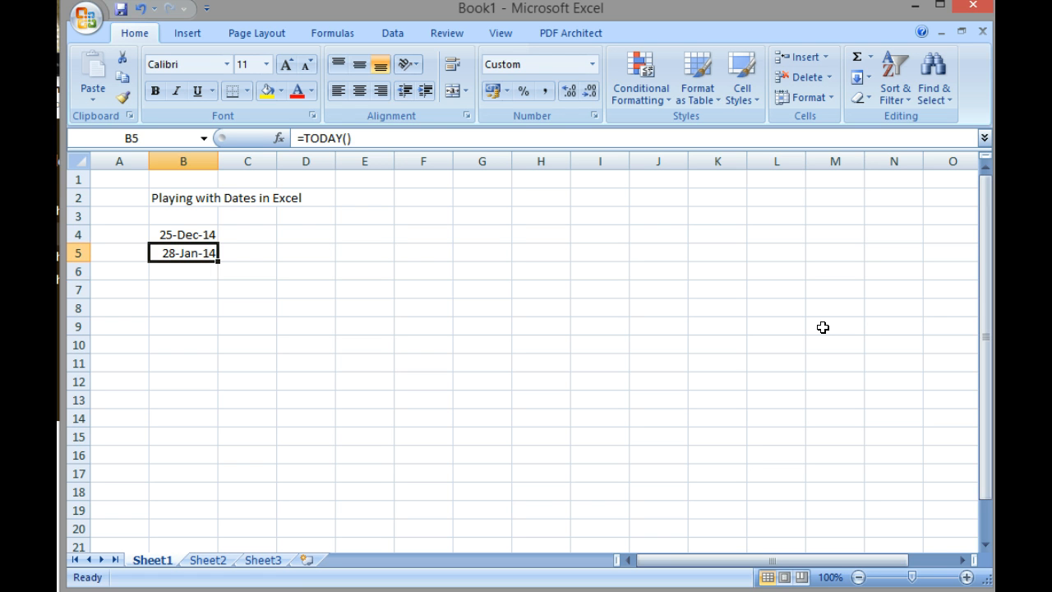
key(Down)
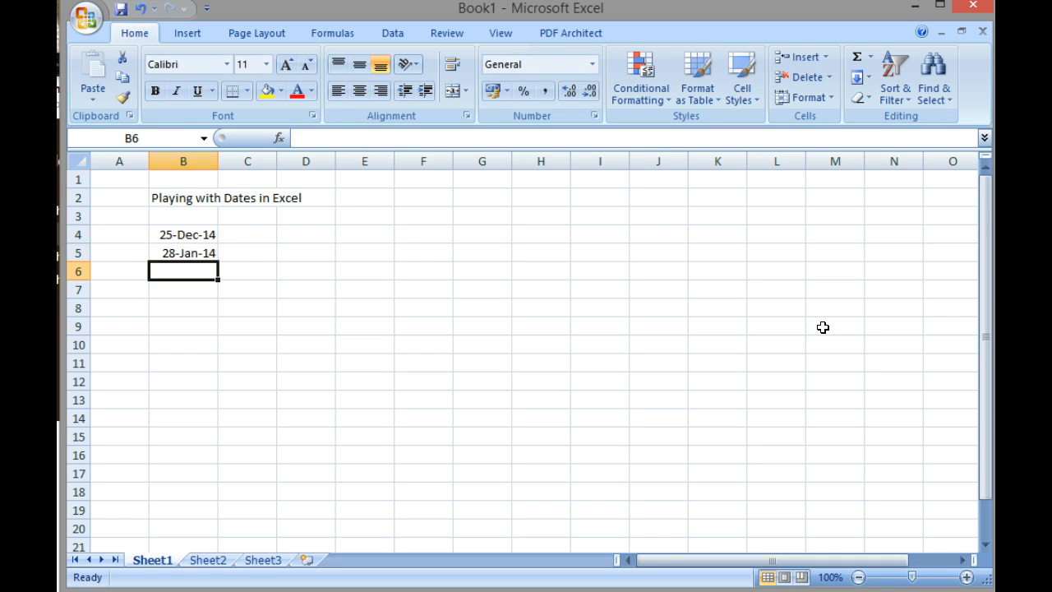
key(Up)
key(Up)
key(Down)
key(Up)
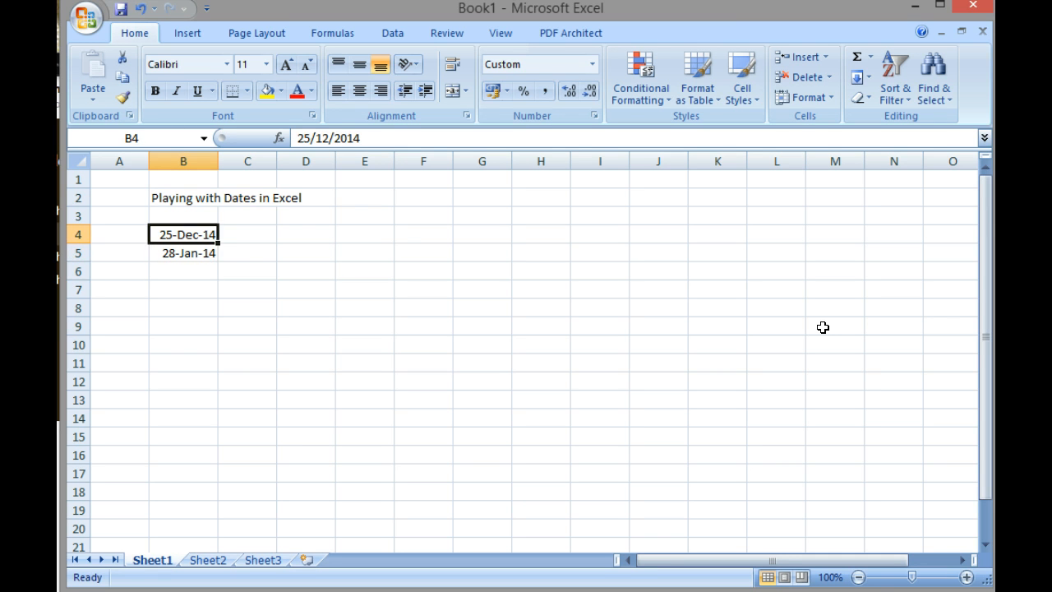
Calculate the days between the two dates in cell B7 with the formula =B4-B5
key(Down)
key(Down)
key(Down)
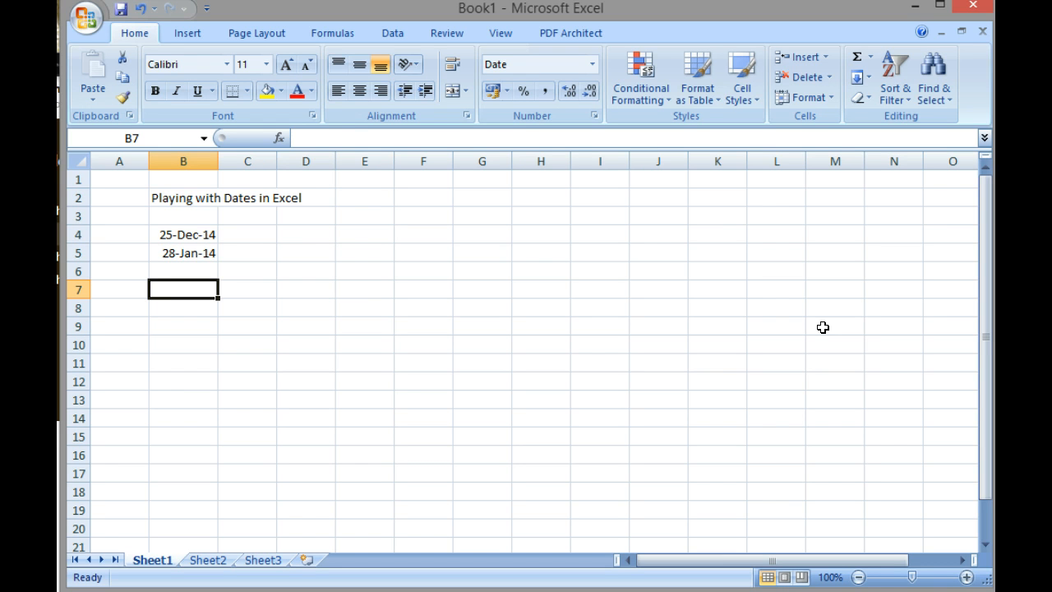
text(=)
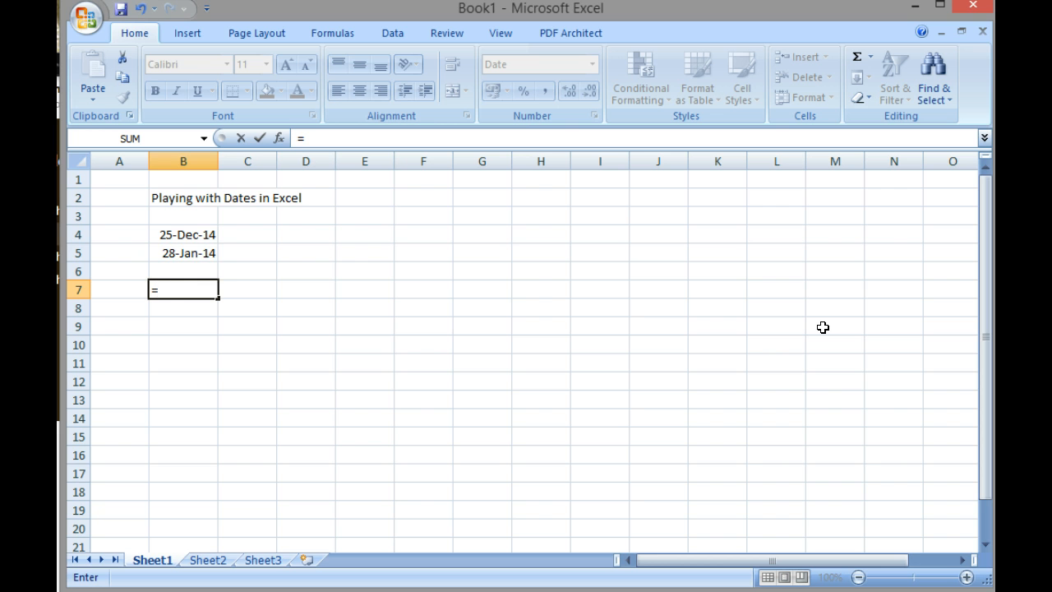
key(Up)
key(Up)
key(Up)
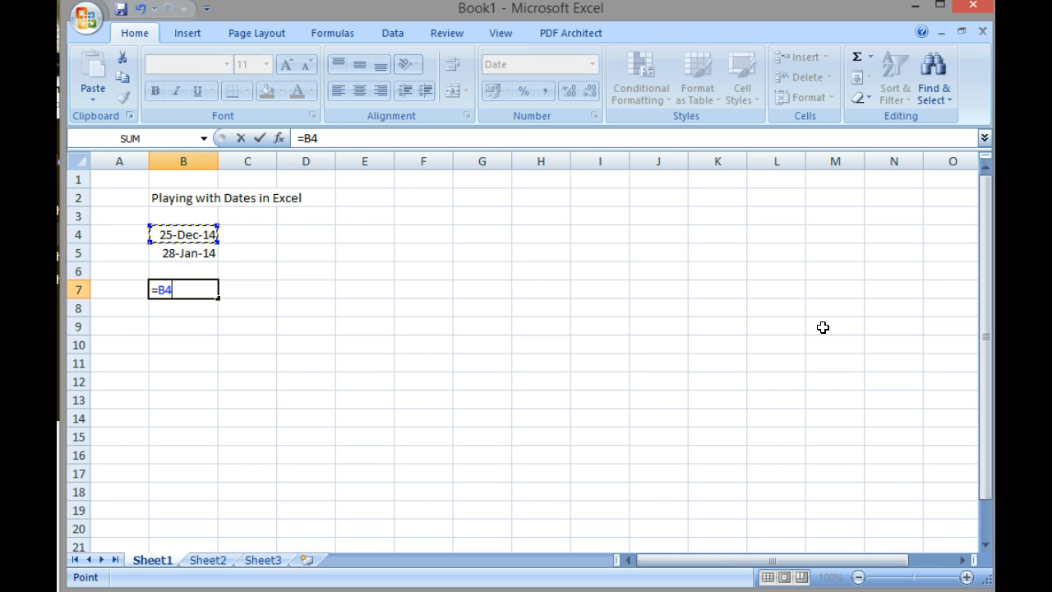
text(-)
key(Up)
key(Up)
key(Return)
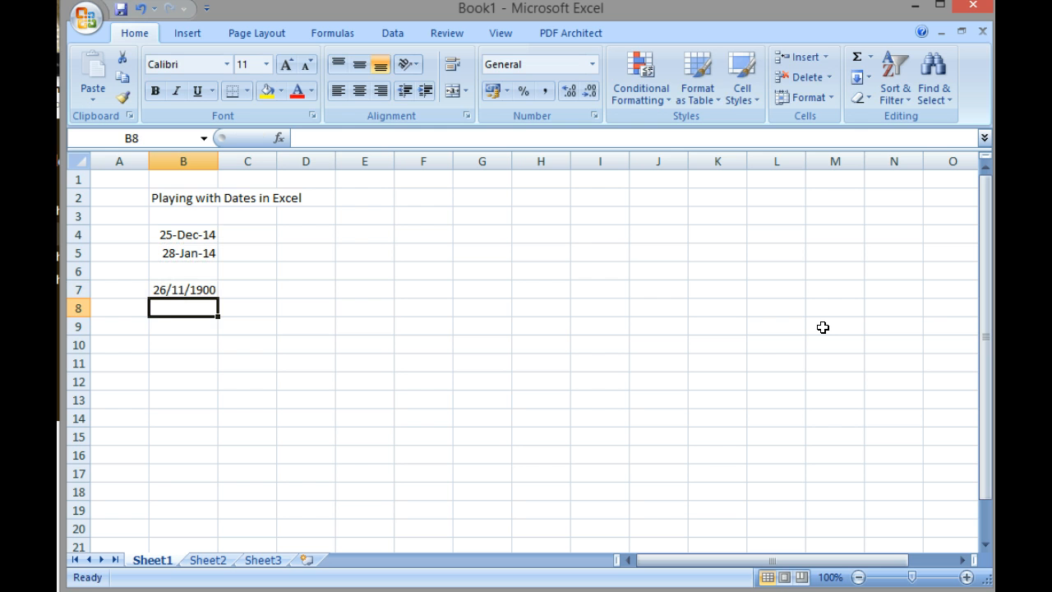
Apply the comma number style to the date difference in B7 and label it "shopping days til xmas" in C7
key(Up)
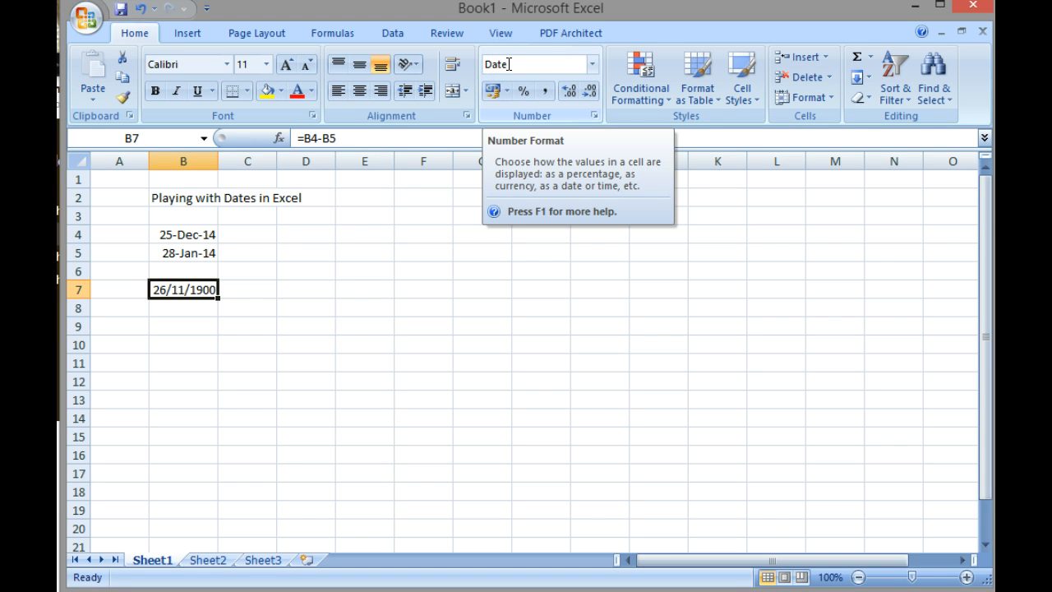
click(544, 92)
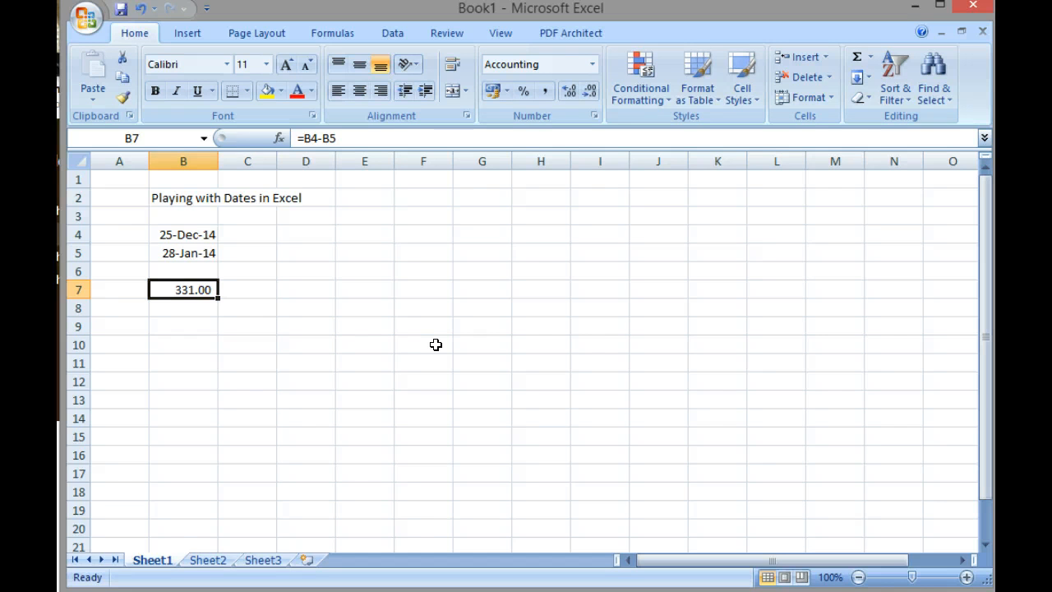
key(Right)
text(sh)
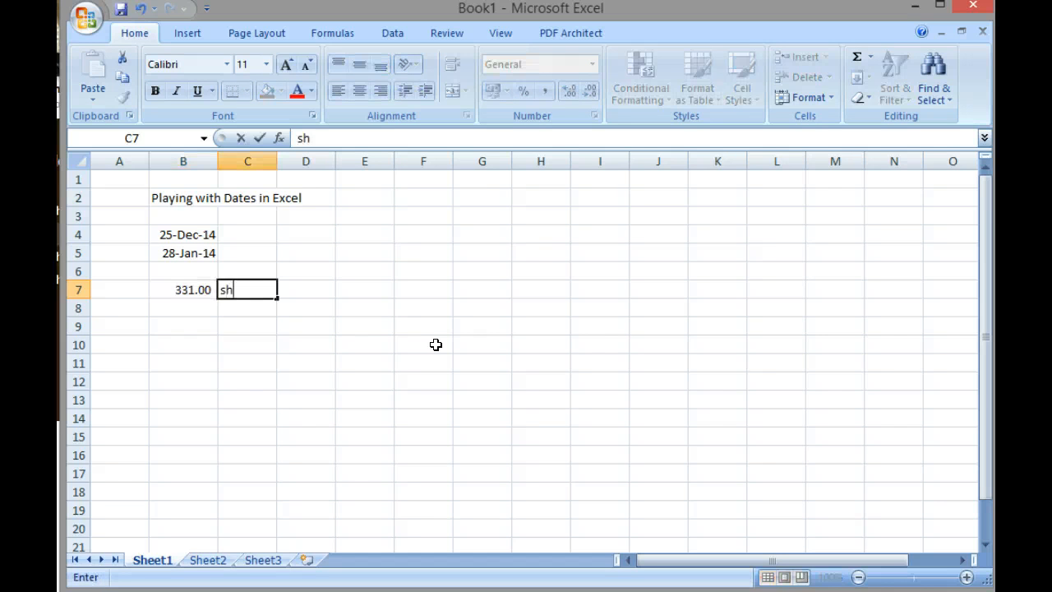
text(opping)
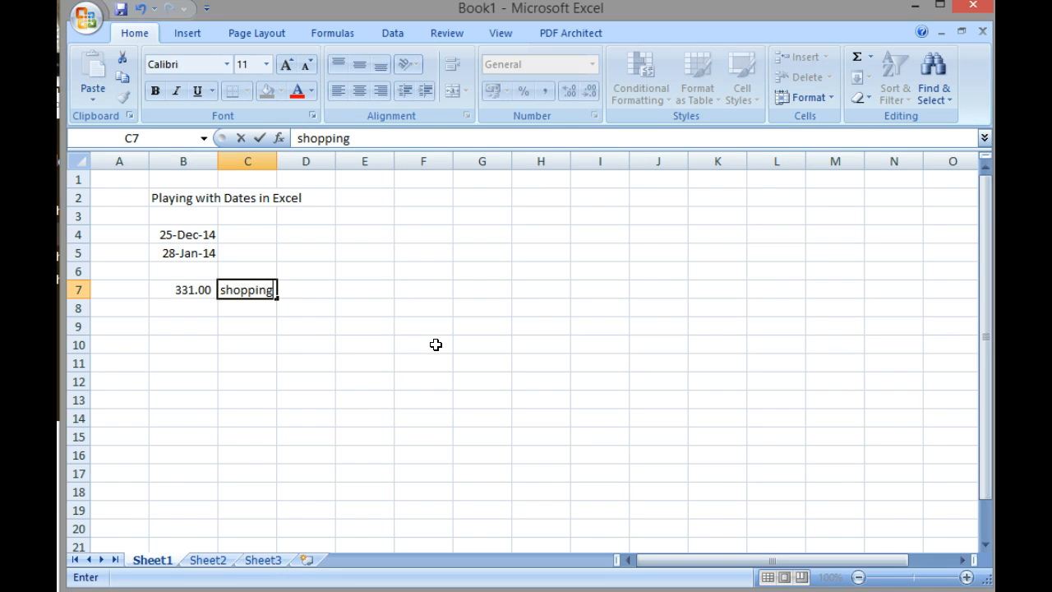
text( days t)
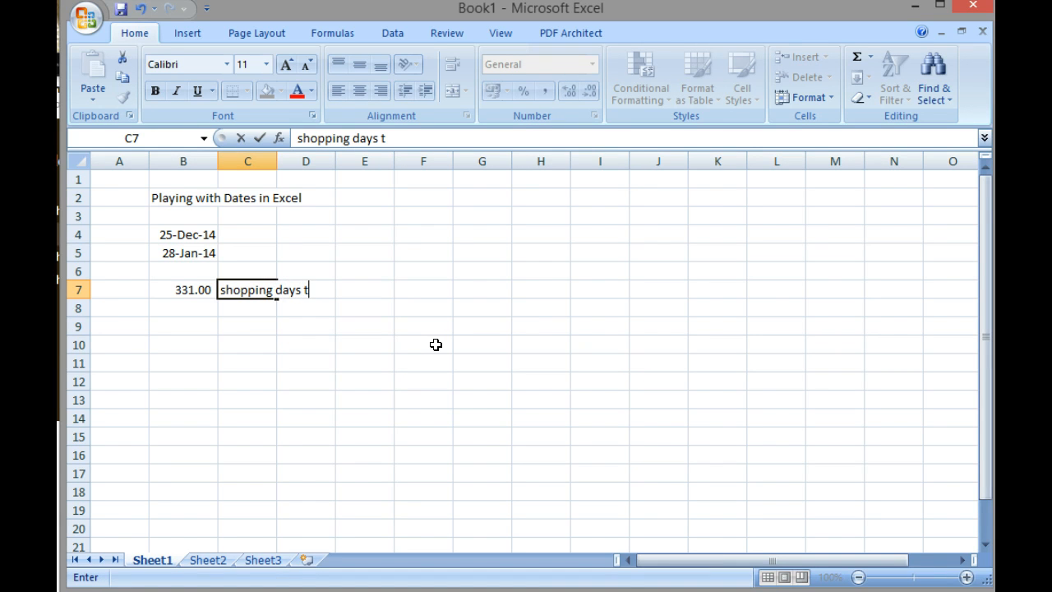
text(il xmas)
key(Return)
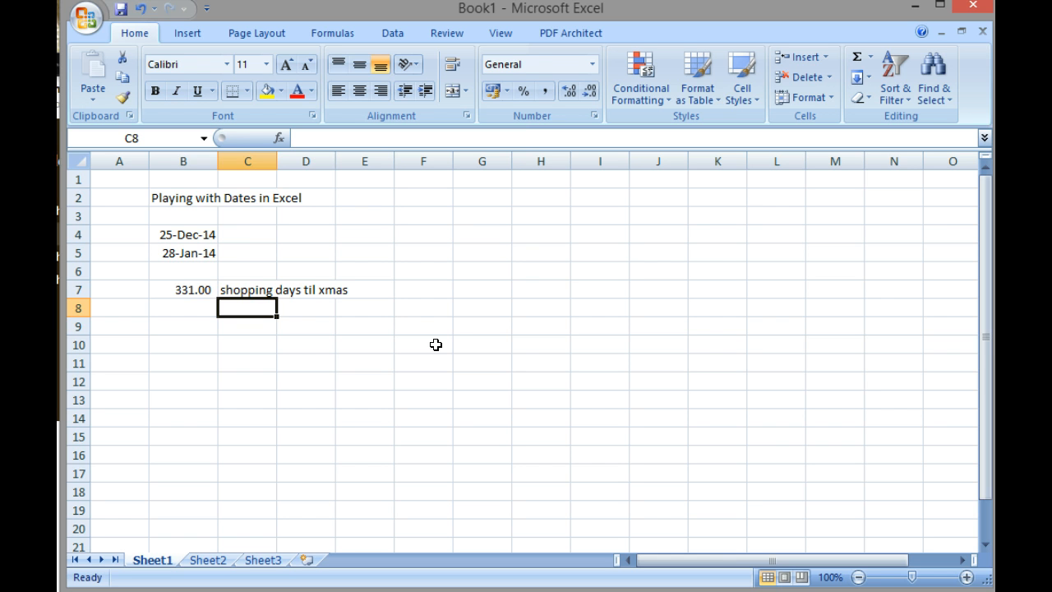
Review the date difference formula in B7 and the current-date formula in B5
key(Left)
key(Up)
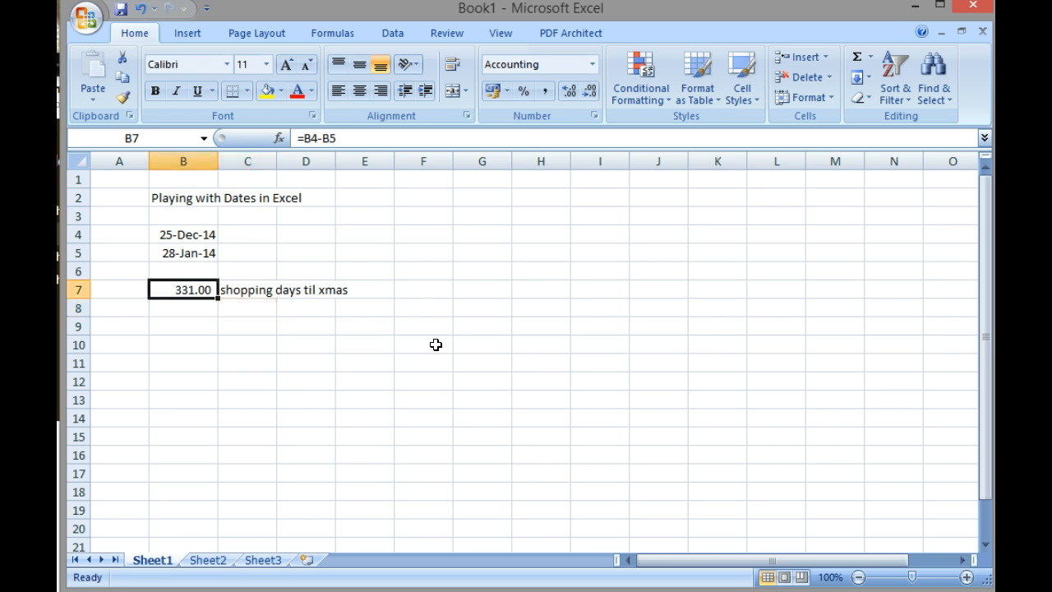
key(Up)
key(Up)
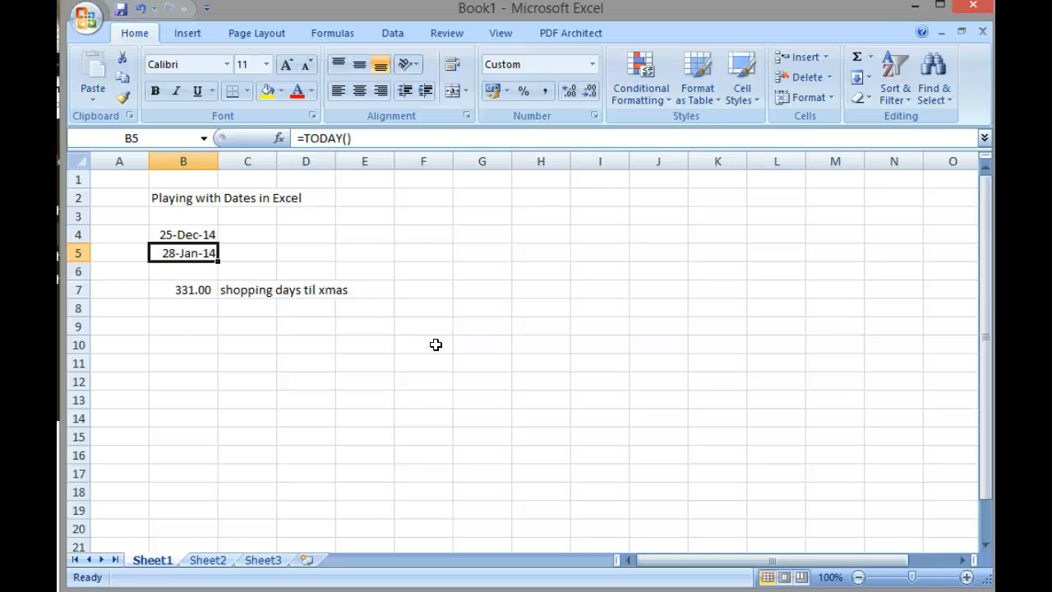
key(Down)
key(Down)
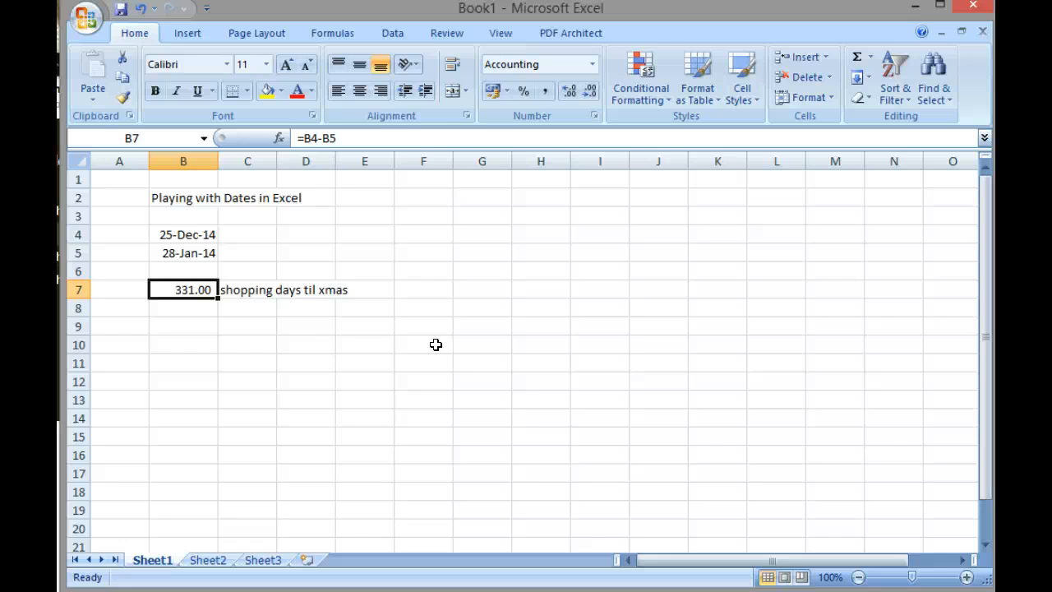
key(Right)
key(Right)
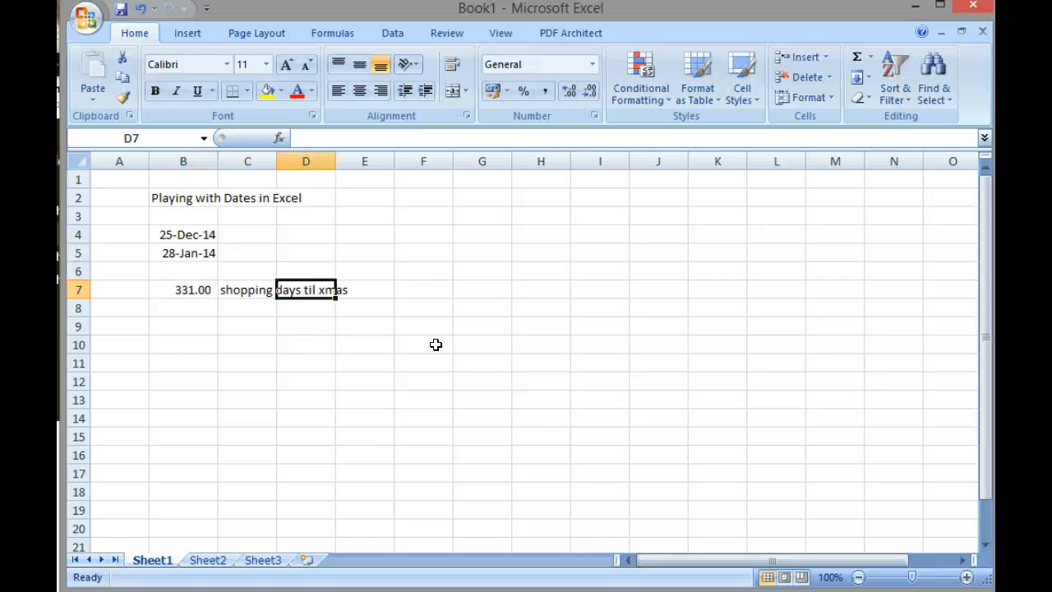
Enter the date of birth in cell B9
key(Down)
key(Down)
key(Left)
key(Left)
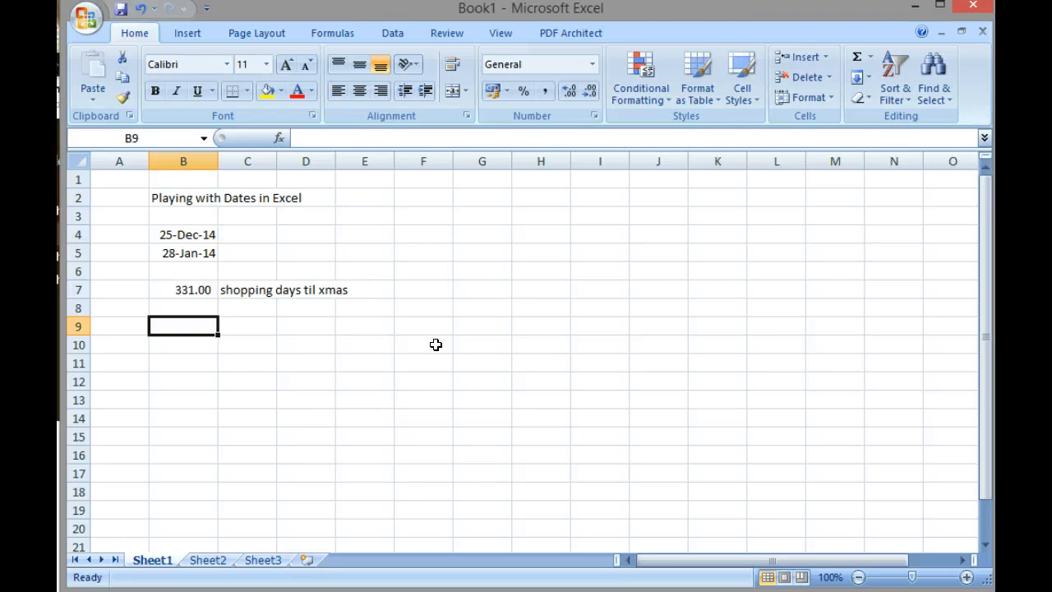
text(20 j)
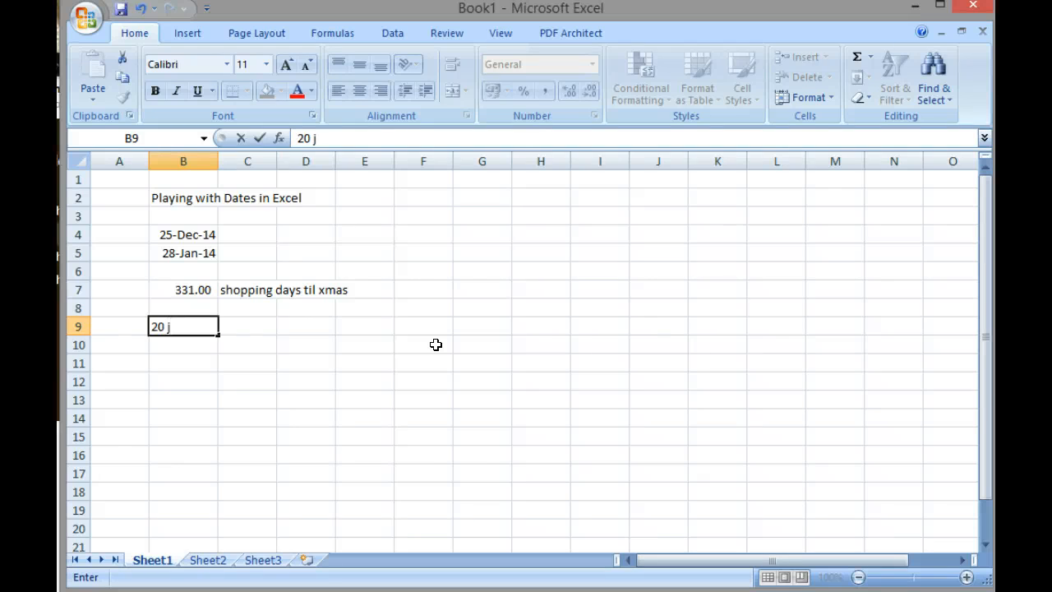
text(un 1956)
key(Return)
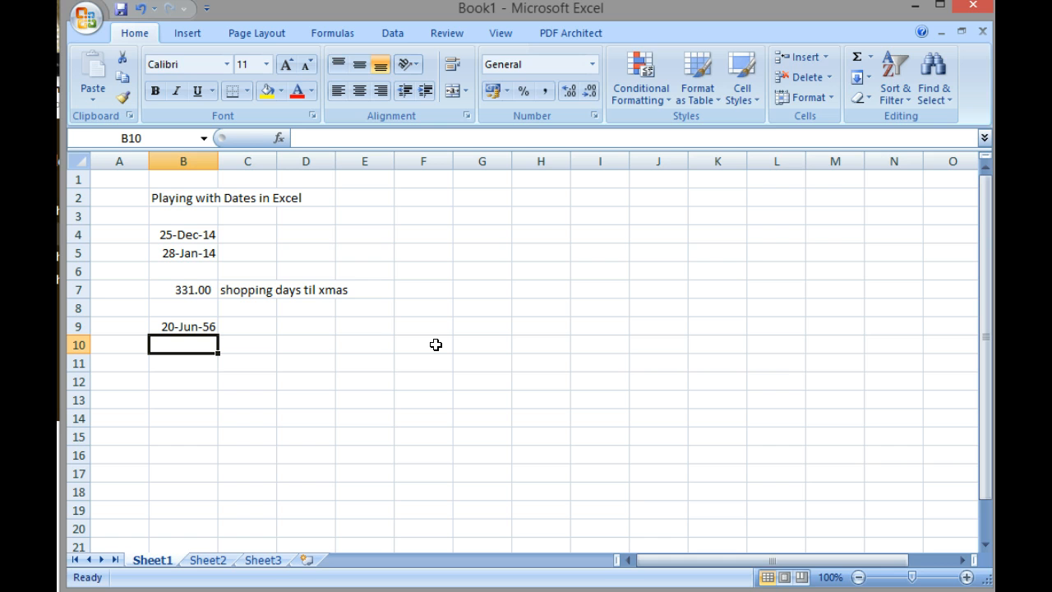
Enter the current date in cell B10 with the formula =TODAY()
text(=t)
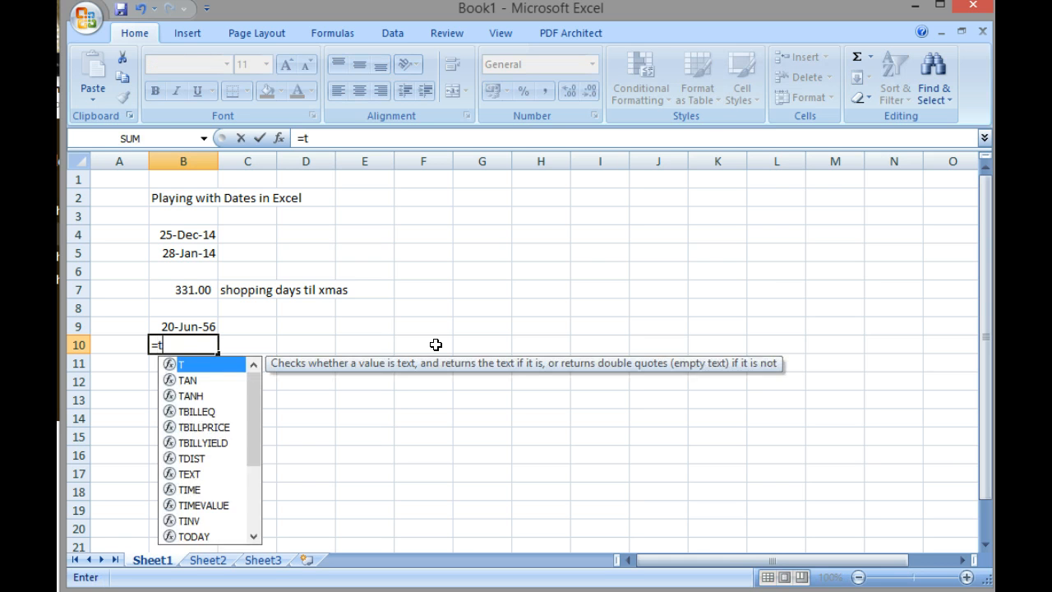
text(oday())
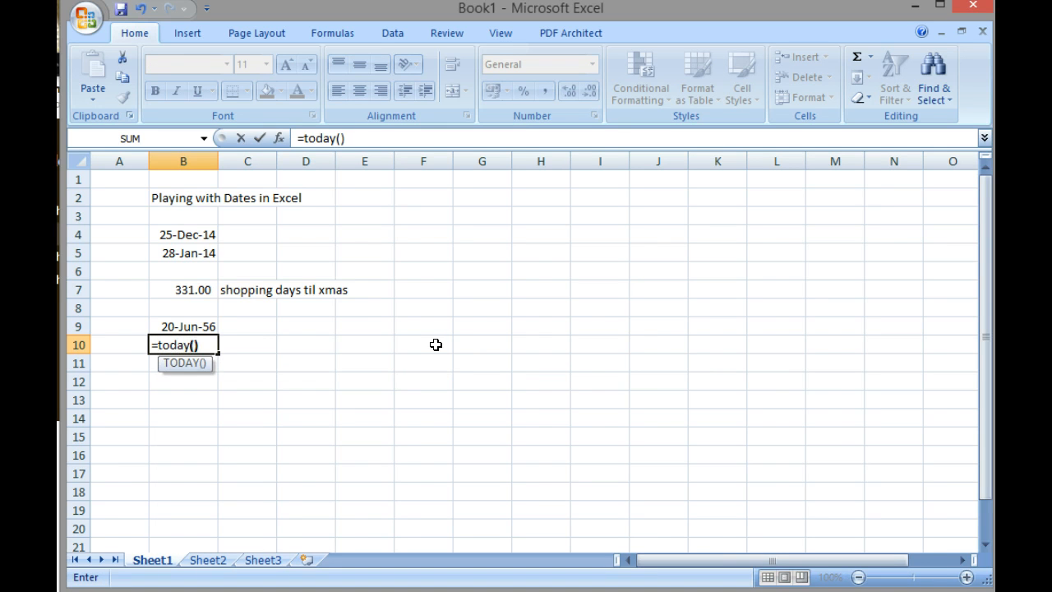
key(Return)
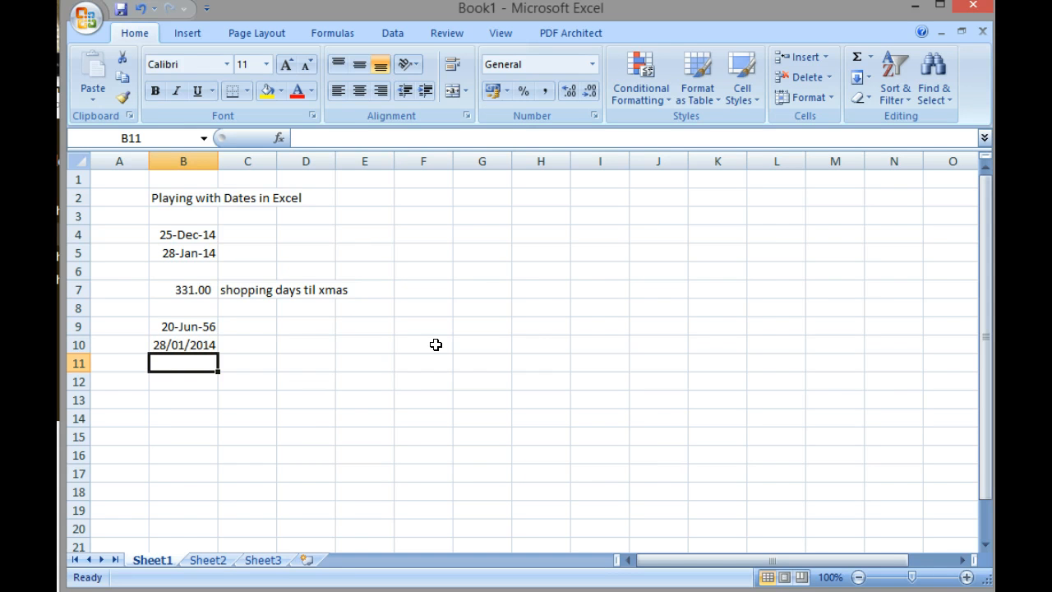
Calculate the number of elapsed days in cell B12 with the formula =B10-B9
key(Down)
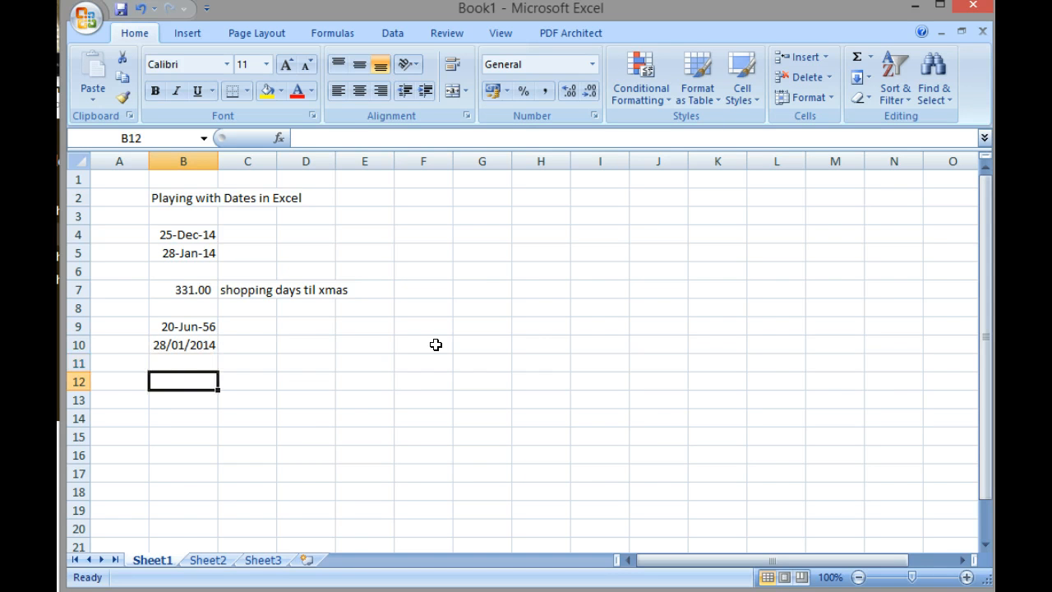
text(=)
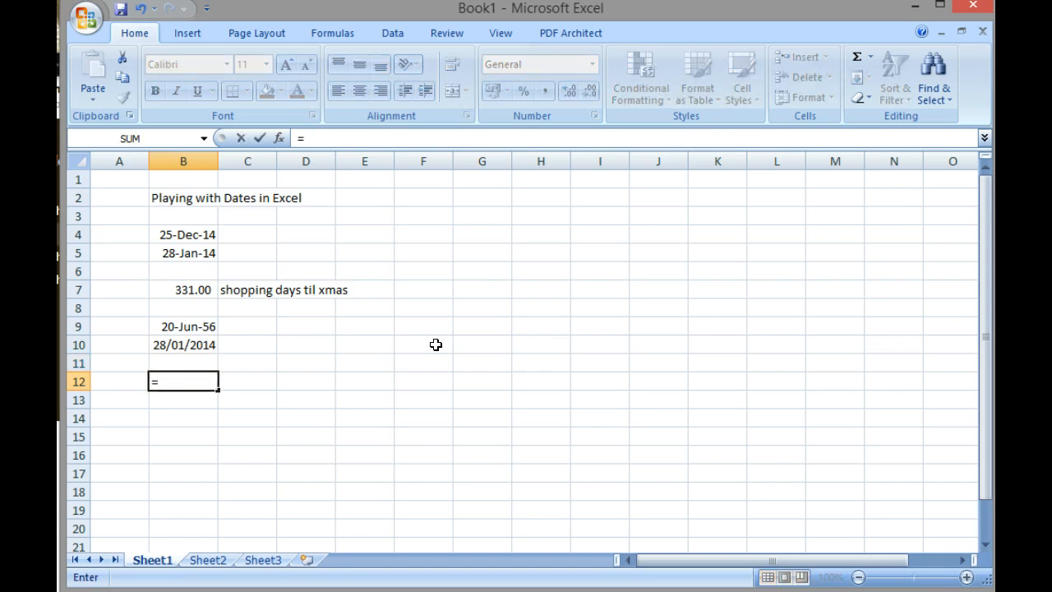
key(Up)
key(Up)
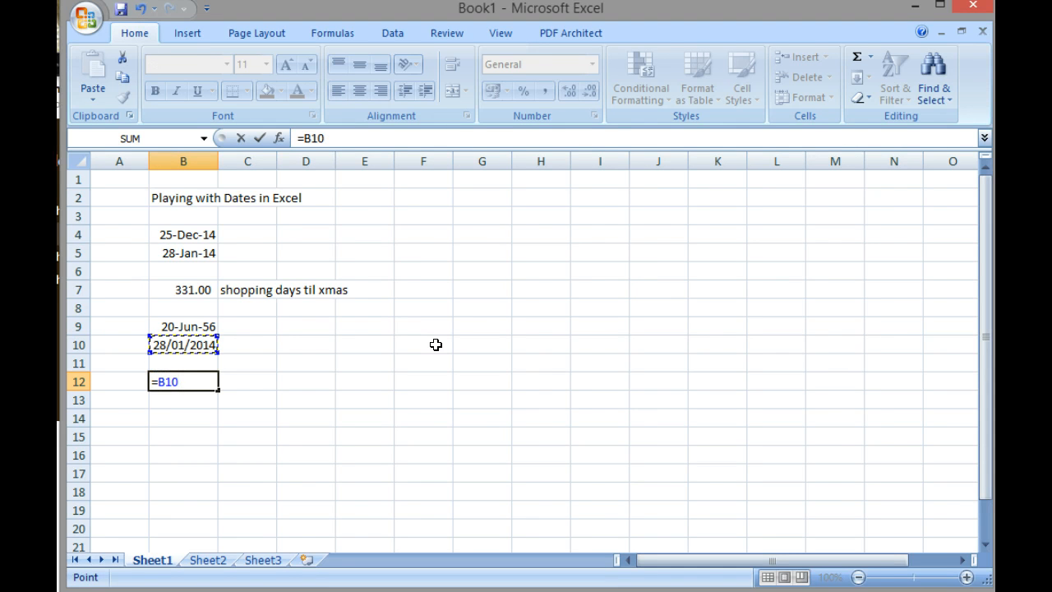
text(-)
key(Up)
key(Up)
key(Up)
key(Return)
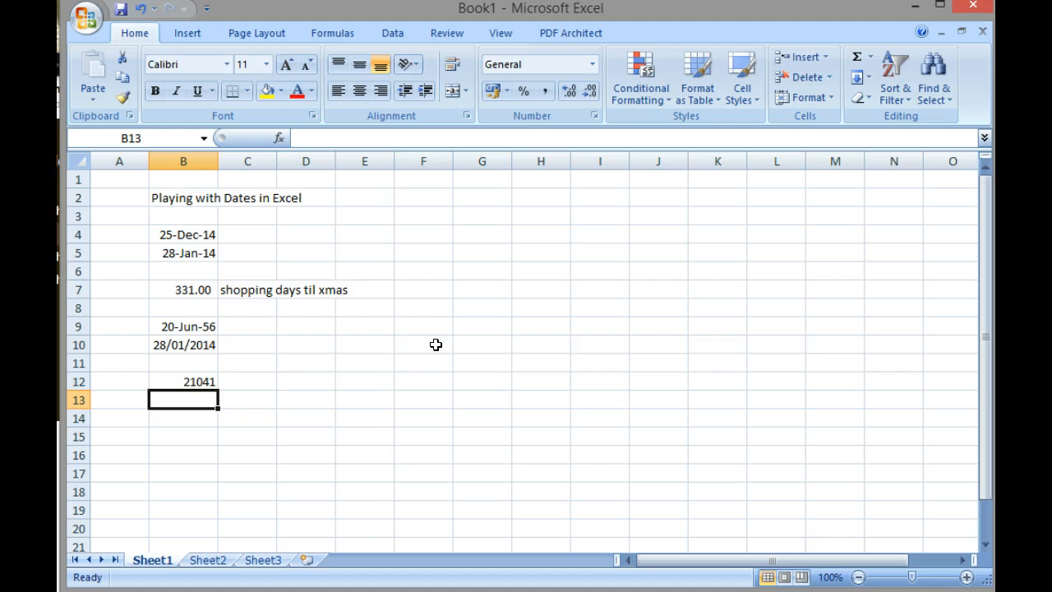
Label the elapsed-days result by entering "days on the planet" in cell C12
key(Up)
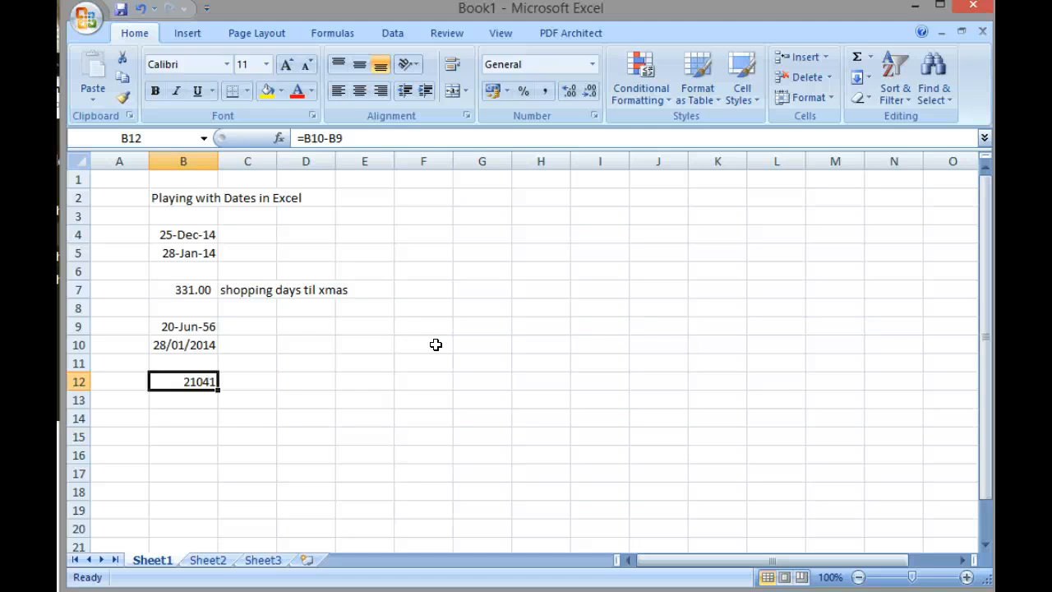
key(Right)
text(days)
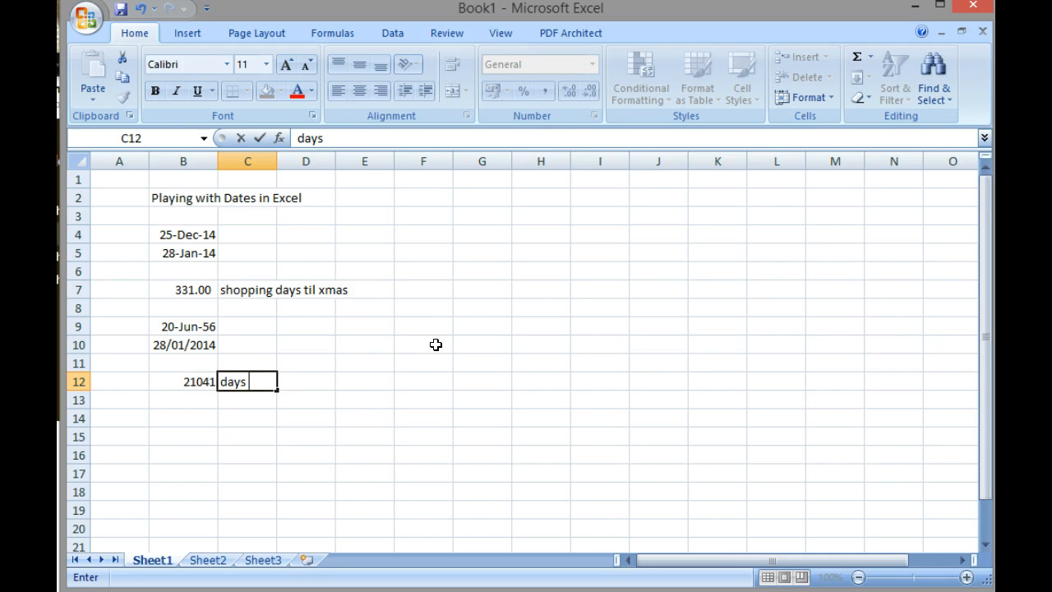
text( on the pal)
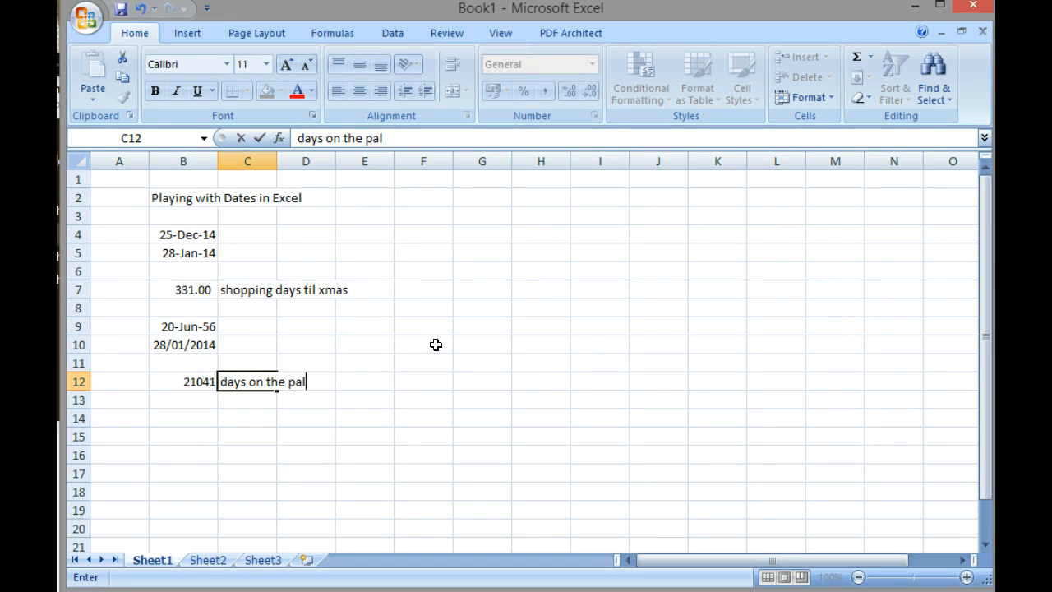
text(net)
key(BackSpace)
key(BackSpace)
key(BackSpace)
key(BackSpace)
key(BackSpace)
text(lanet)
key(Return)
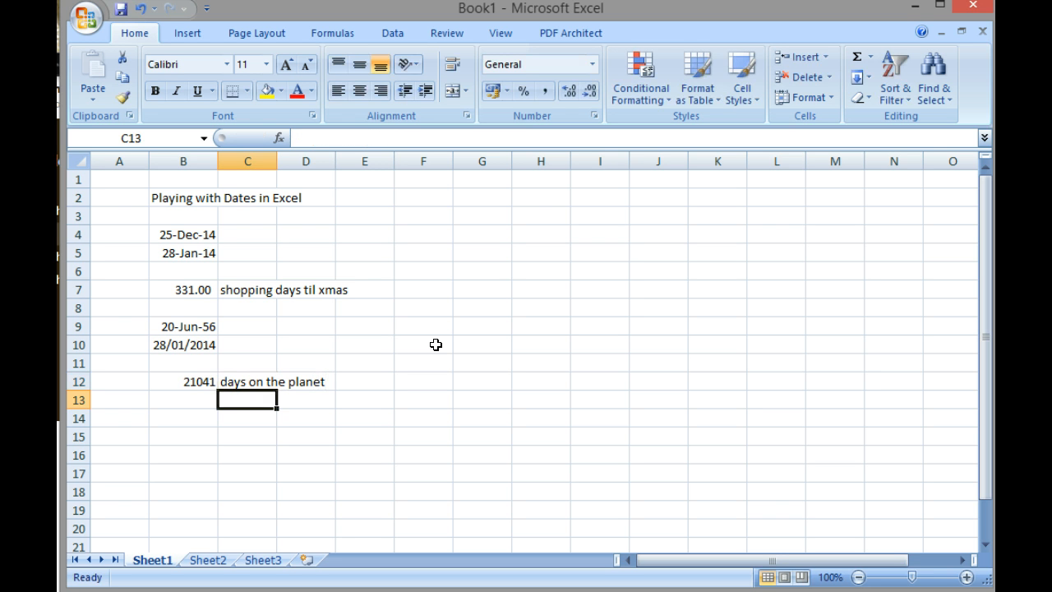
Enter the date 28 jan in cell B14, two rows below the elapsed-days result
key(Up)
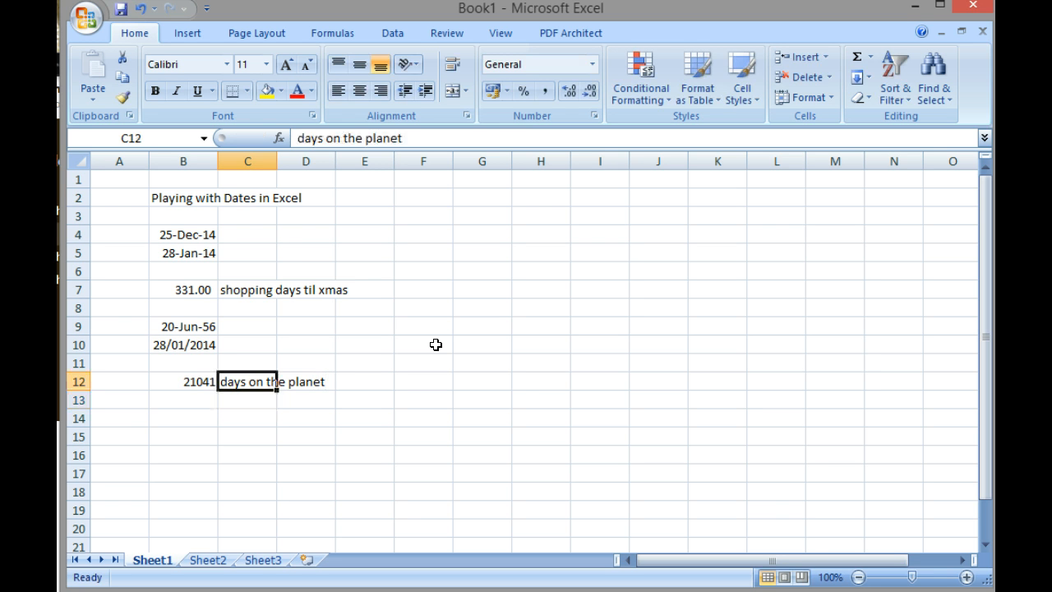
key(Up)
key(Up)
key(Up)
key(Down)
key(Down)
key(Down)
key(Down)
key(Down)
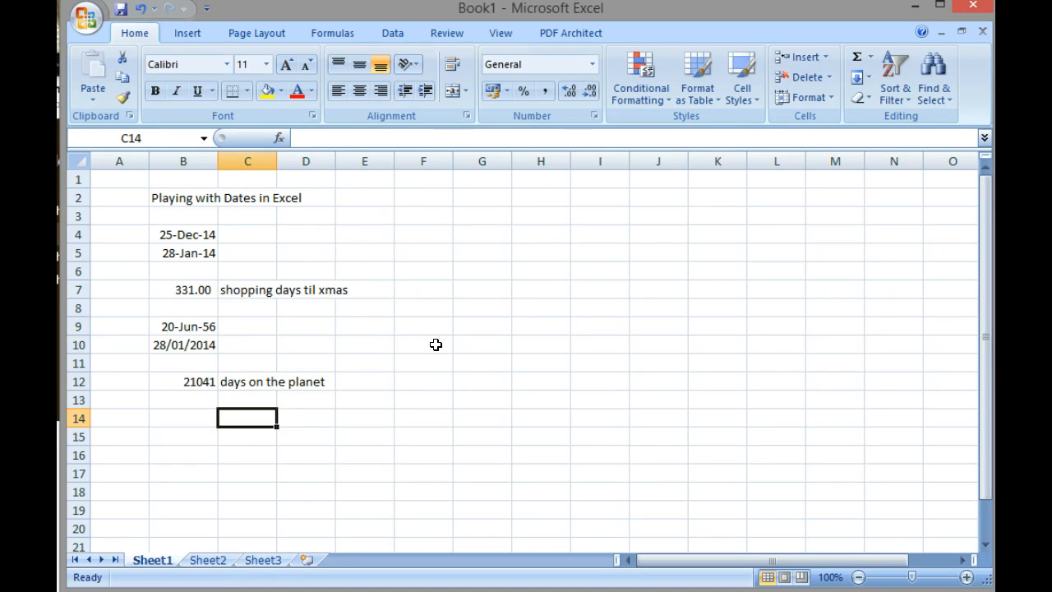
key(Left)
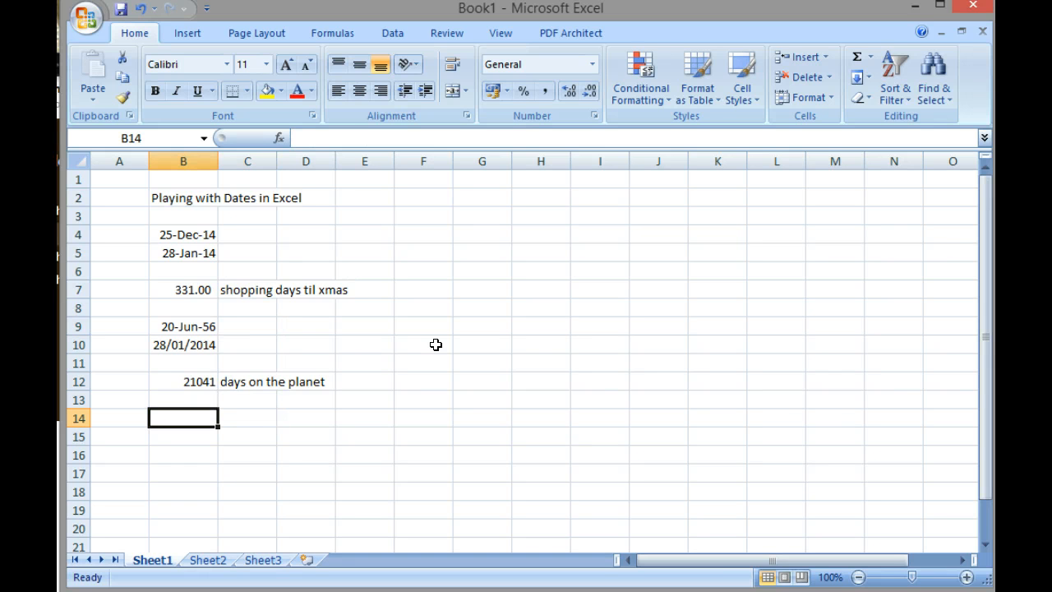
text(28 jan)
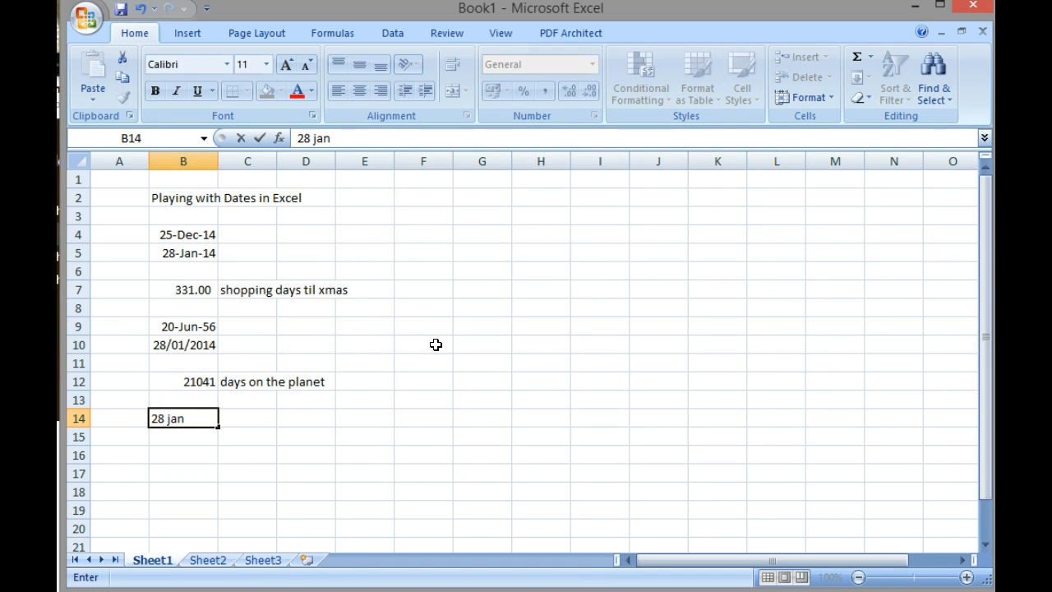
key(Return)
key(Up)
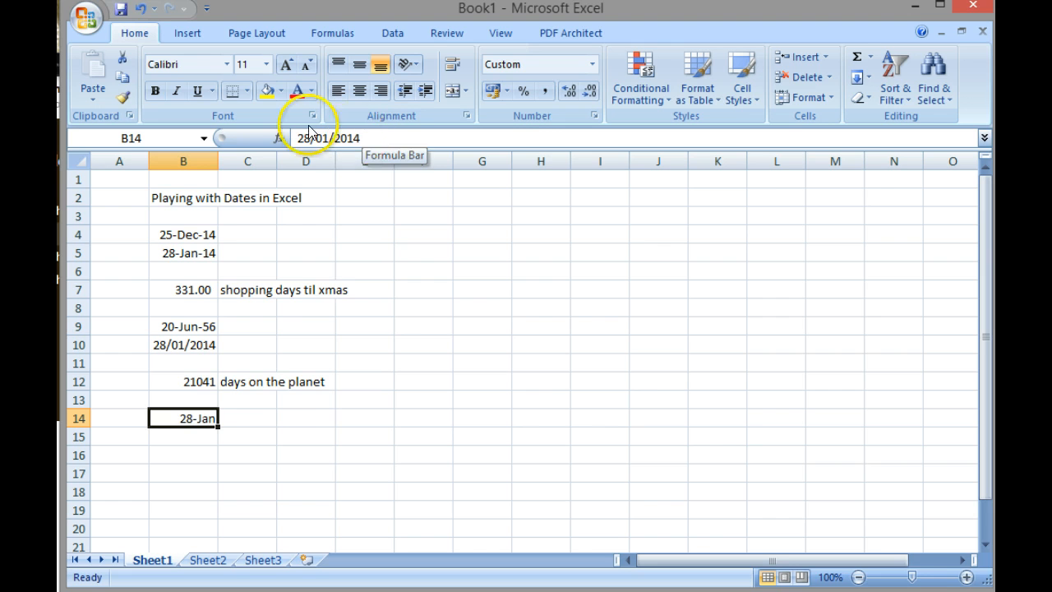
Calculate the date one week after B14 in cell C14 with the formula =B14+7
click(238, 418)
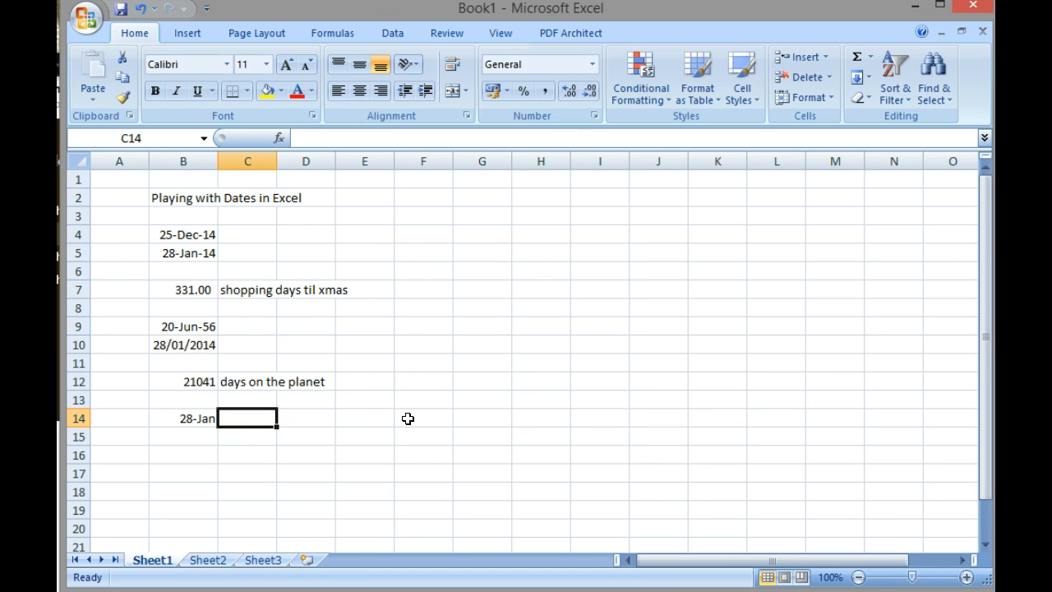
text(=)
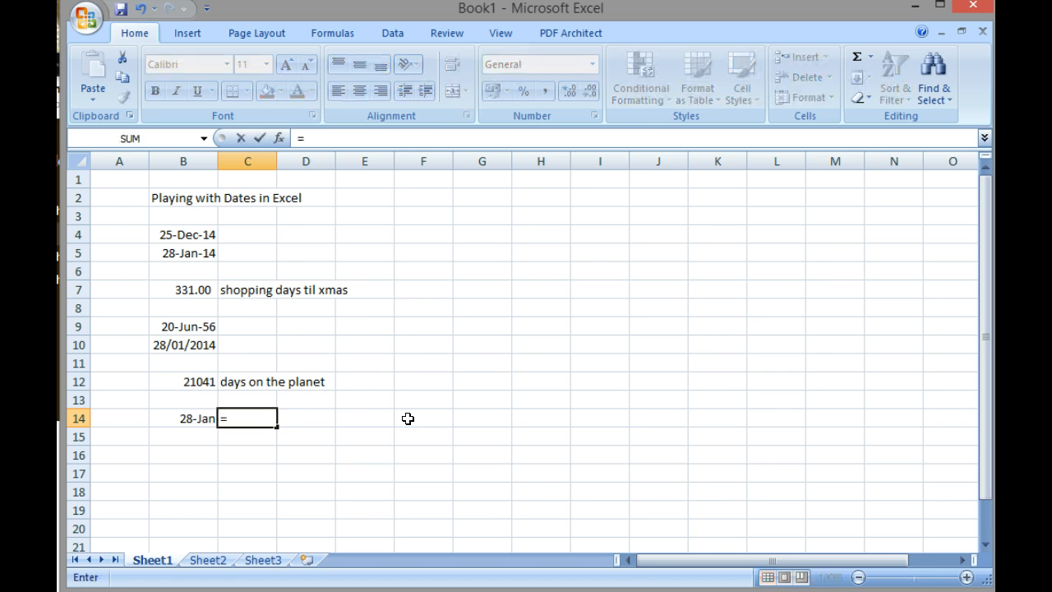
key(Left)
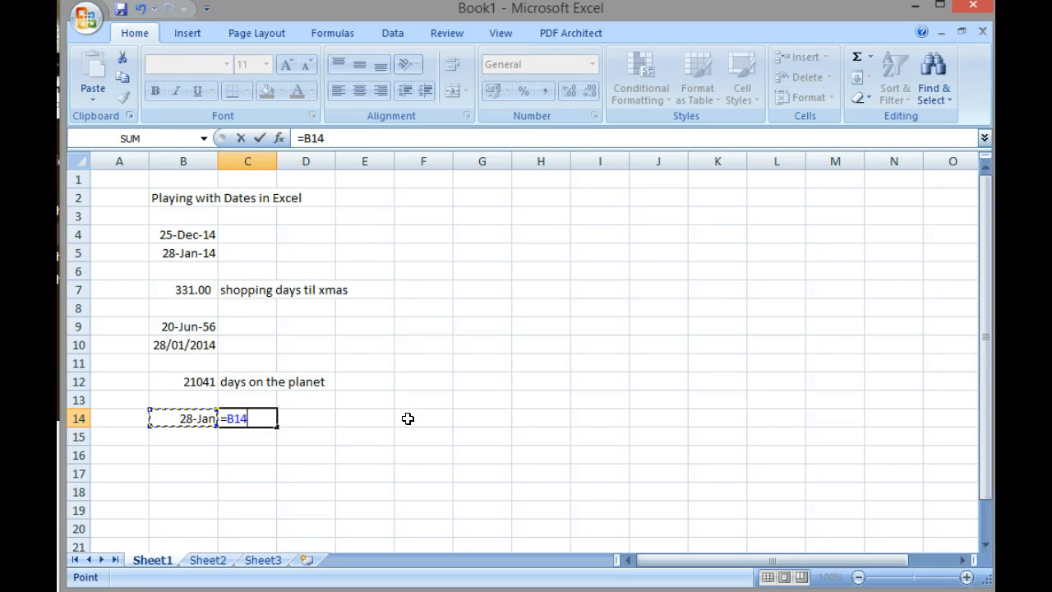
text(+7)
key(Return)
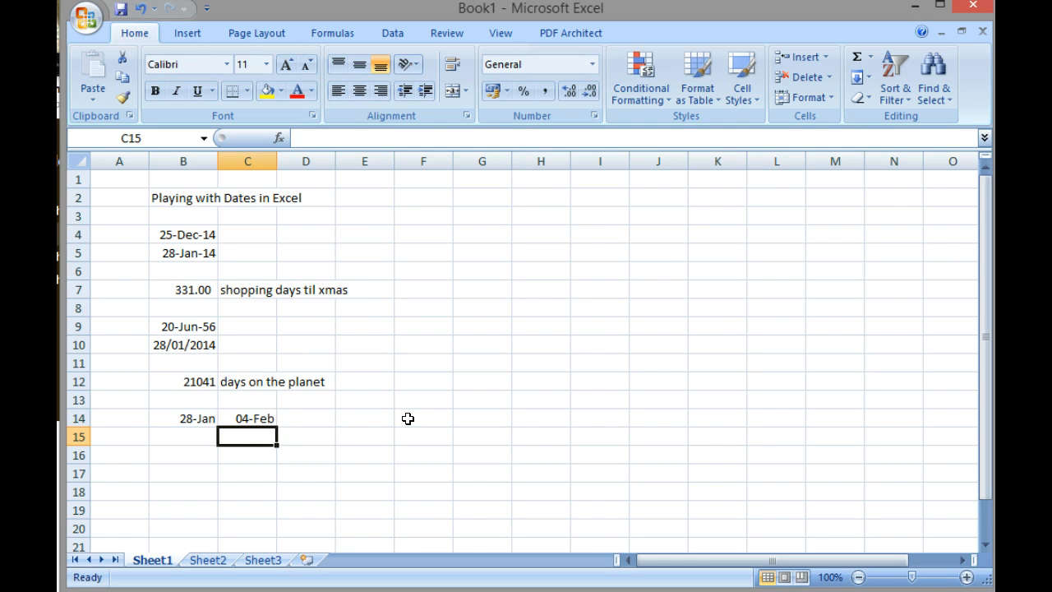
Fill the one-week formula from cell C14 across row 14 through cell M14
key(Up)
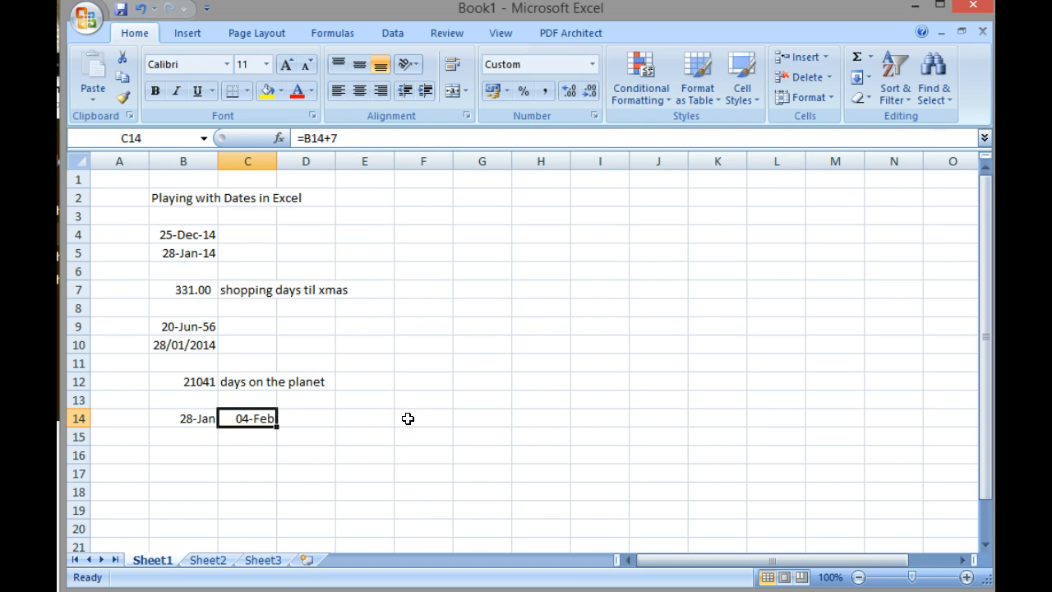
key(Left)
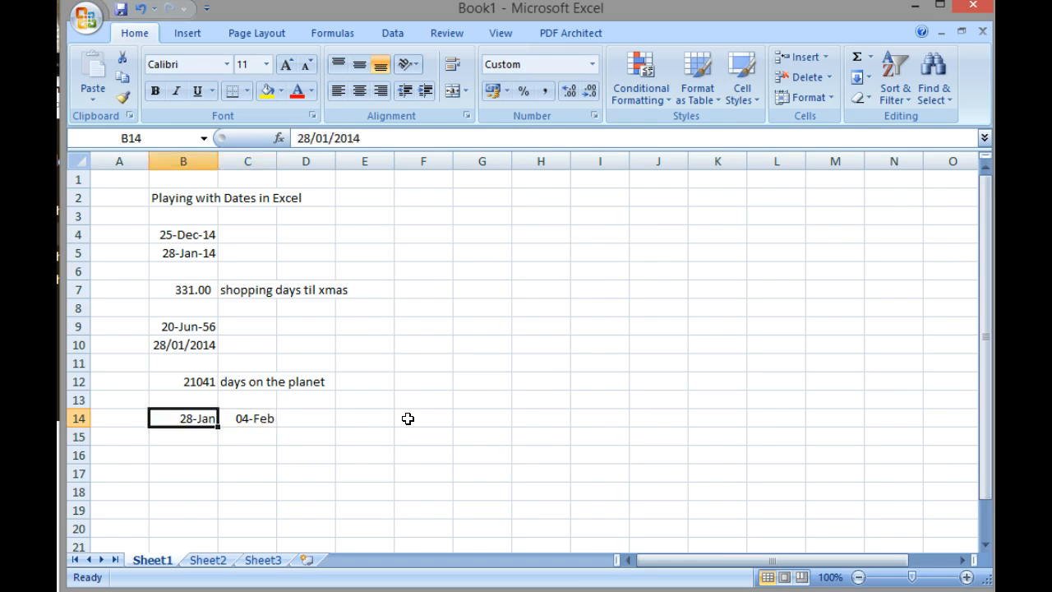
key(Right)
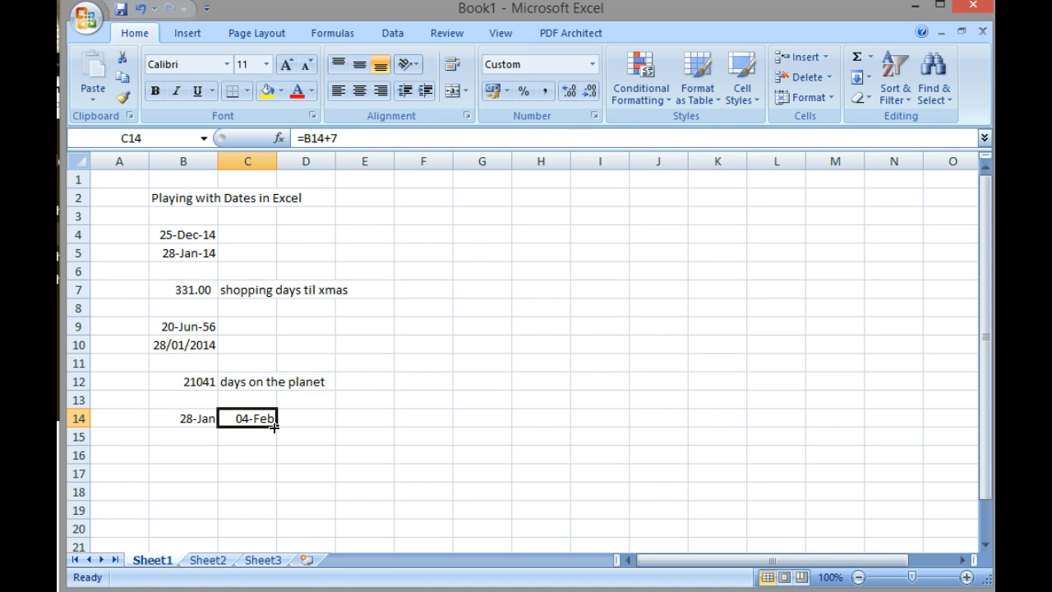
drag(274, 427, 836, 419)
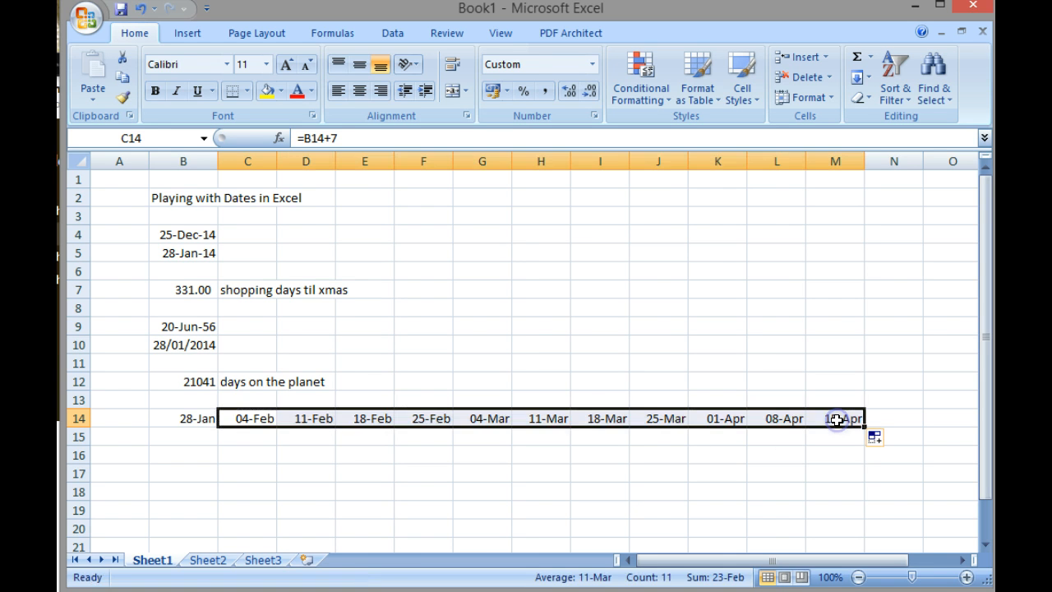
Examine the filled weekly date formulas along row 14 from C14 to M14 and the starting date in B14
click(255, 422)
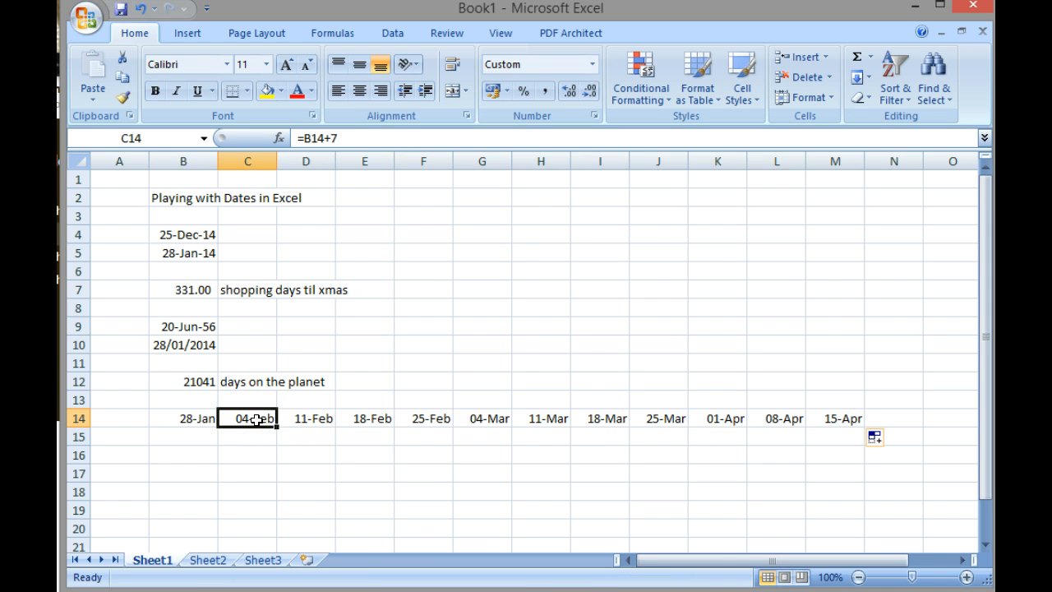
key(Right)
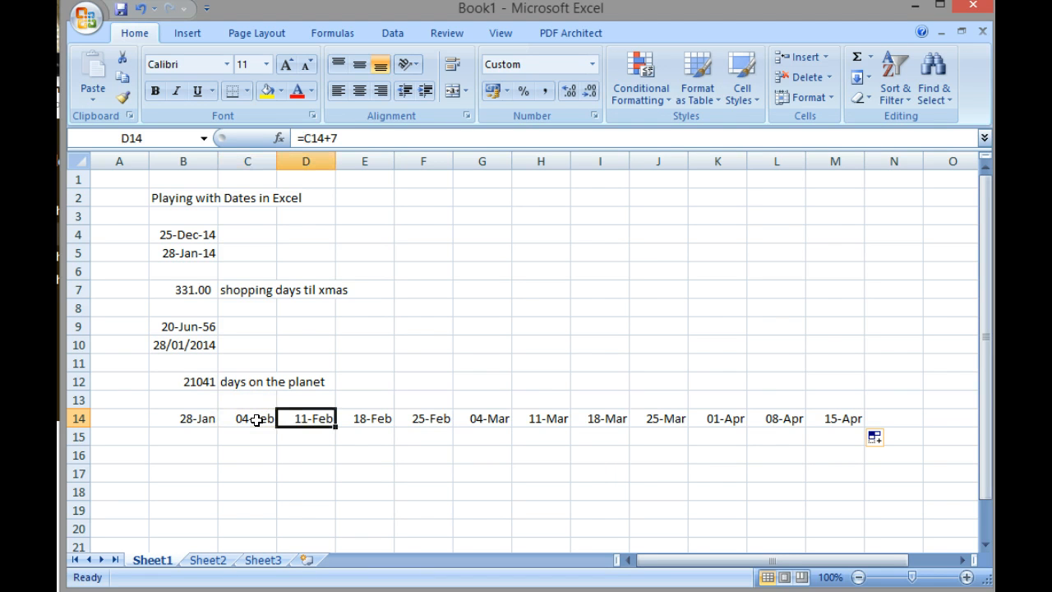
key(Left)
key(Right)
key(Right)
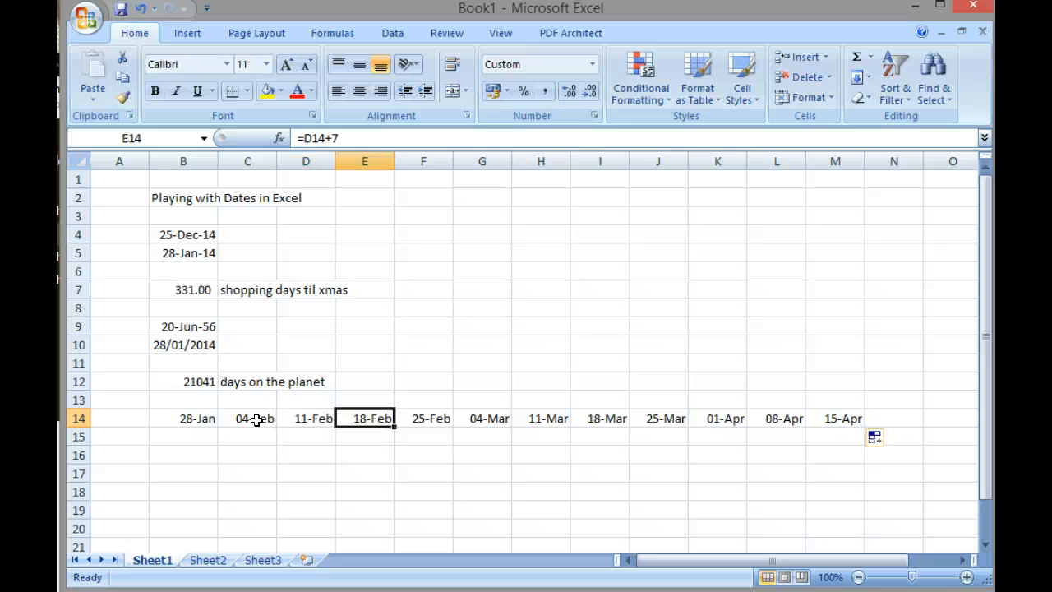
key(Left)
key(Right)
key(Right)
key(Right)
key(Right)
key(Right)
key(Right)
key(Right)
key(Right)
key(Right)
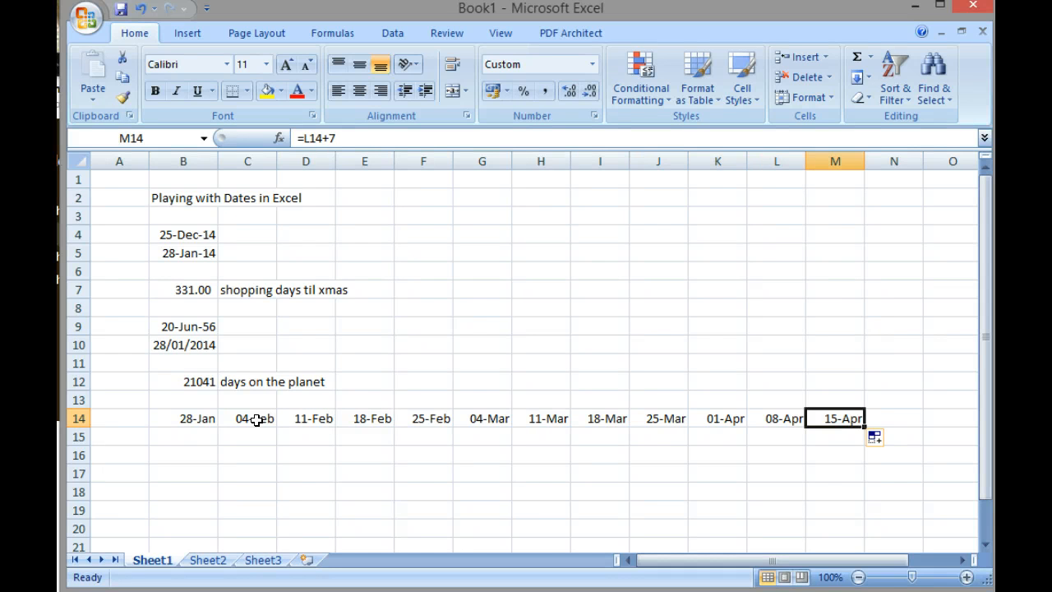
key(Left)
key(Left)
key(Left)
key(Left)
key(Left)
key(Left)
key(Left)
key(Left)
key(Left)
key(Left)
key(Left)
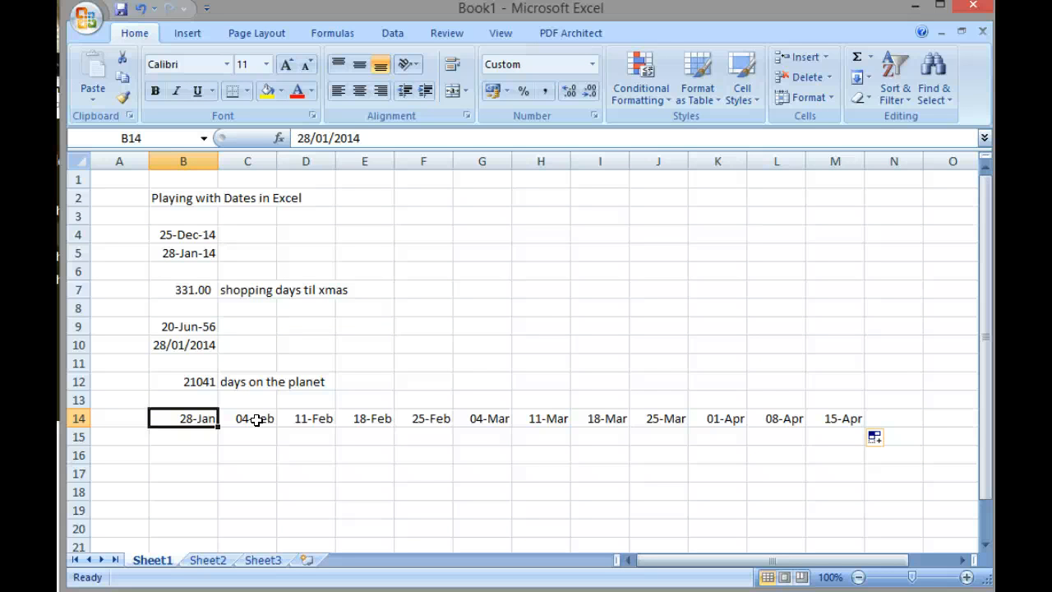
Check the formula behind the shopping days count in cell B7
key(Up)
key(Up)
key(Up)
key(Up)
key(Up)
key(Up)
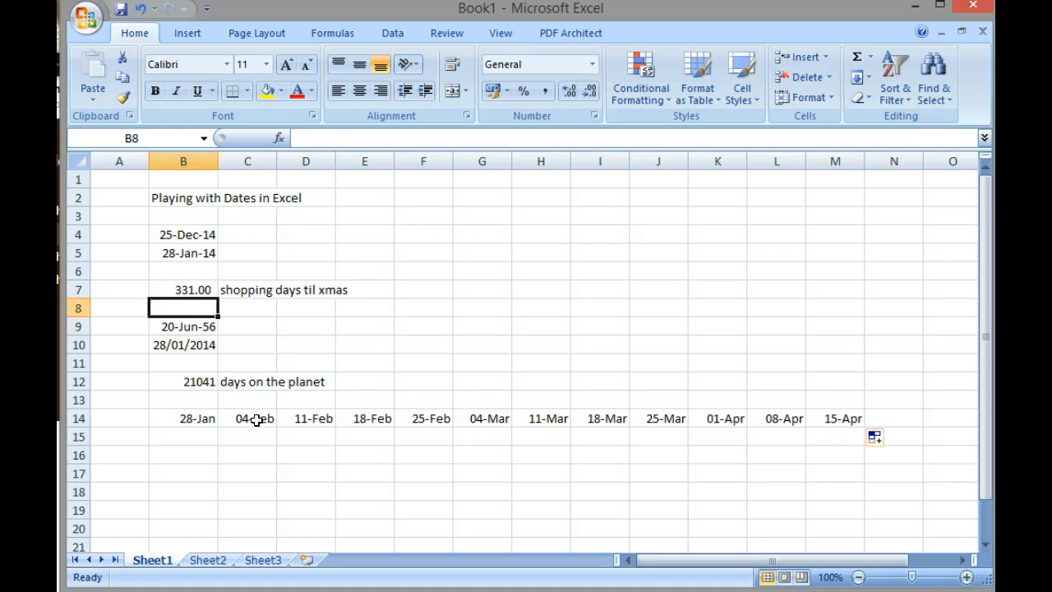
key(Up)
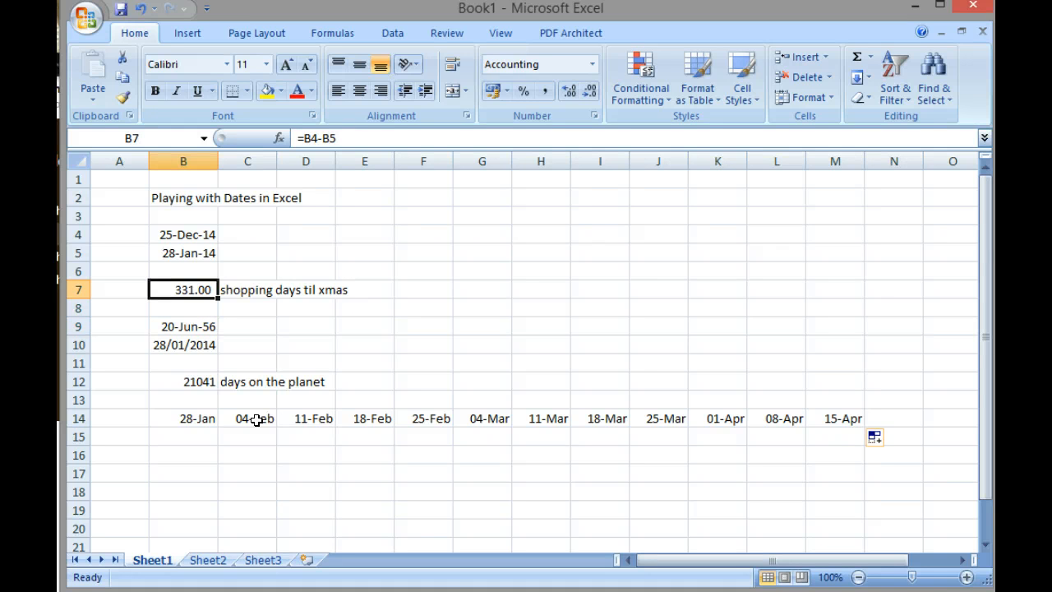